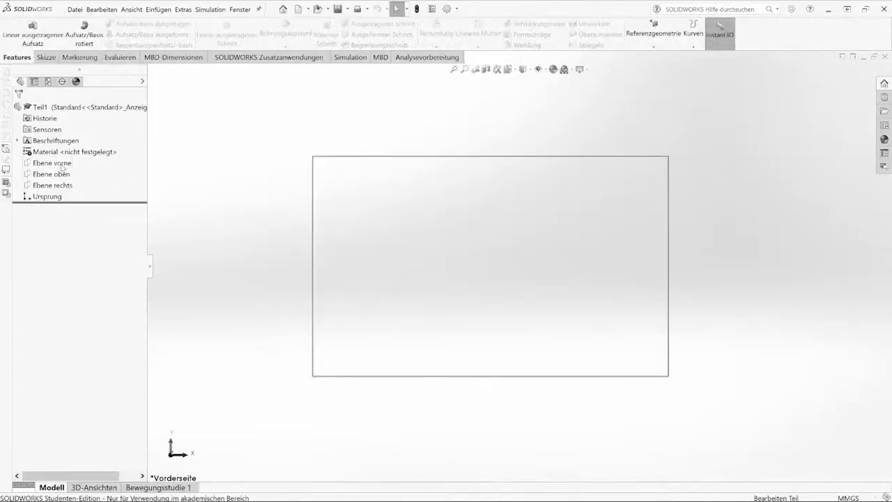
# Start a sketch on the front plane Ebene vorne in isometric view.
pyautogui.click(62, 165)
pyautogui.rightClick(62, 165)
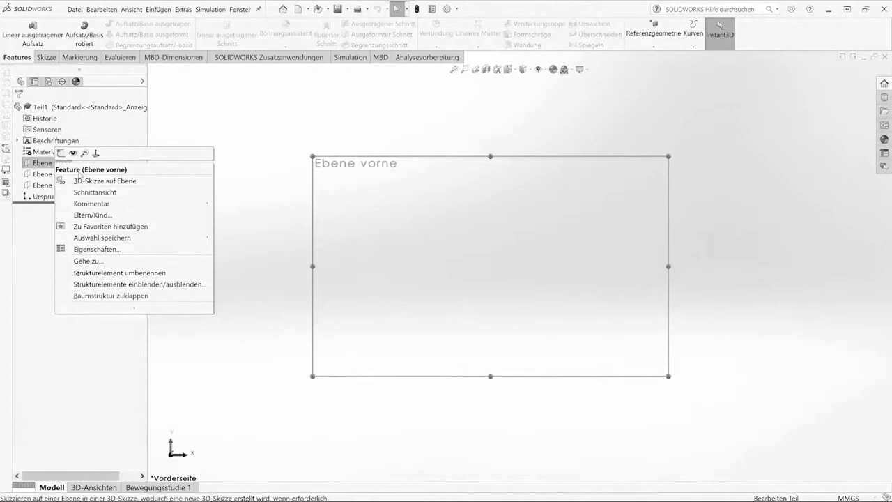
pyautogui.click(74, 153)
pyautogui.click(53, 174)
pyautogui.keyDown('shift'); pyautogui.click(52, 185); pyautogui.keyUp('shift')
pyautogui.rightClick(52, 184)
pyautogui.click(81, 175)
pyautogui.hotkey('ctrl', '7')
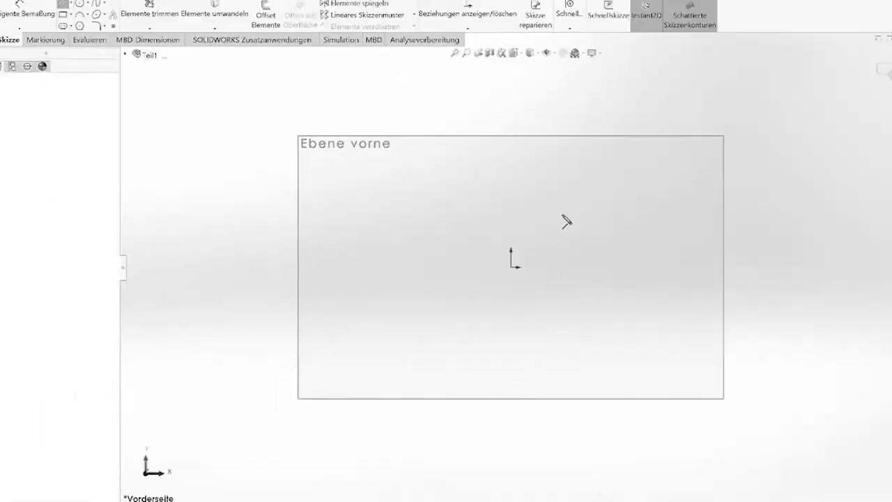
# Draw a closed trapezoid with lines and extrude it into a solid block.
pyautogui.click(467, 219)
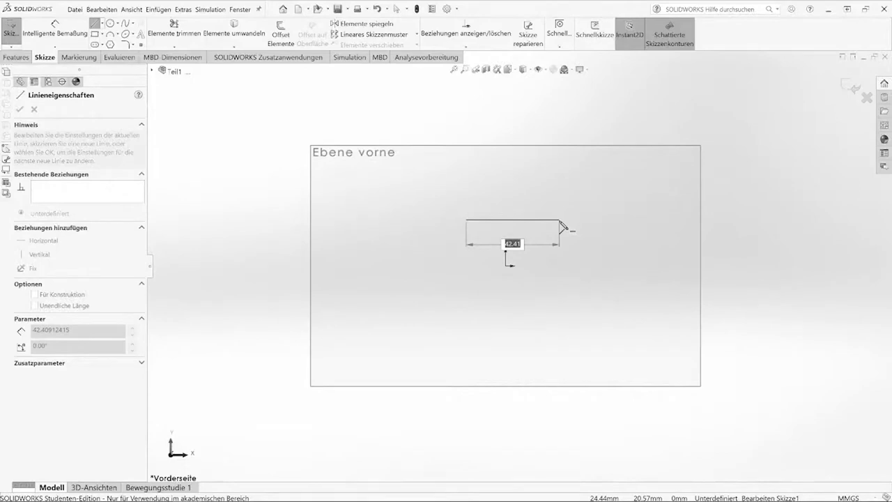
pyautogui.click(559, 220)
pyautogui.click(591, 318)
pyautogui.click(444, 317)
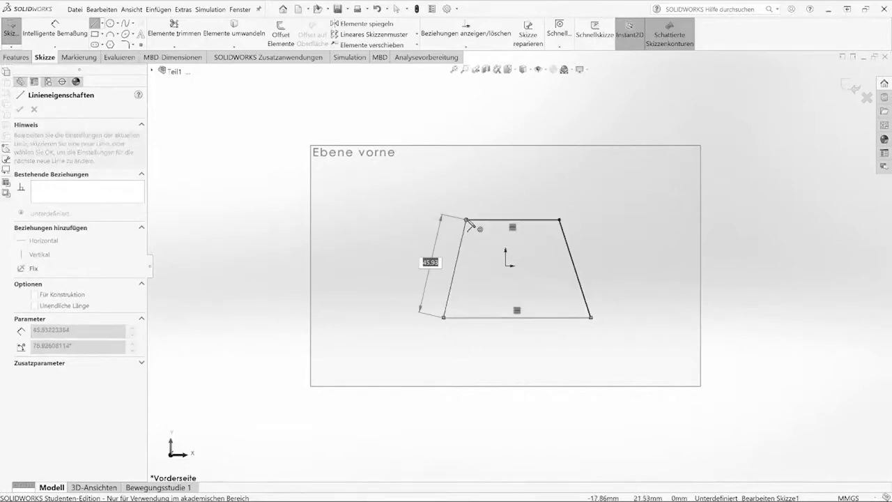
pyautogui.click(466, 220)
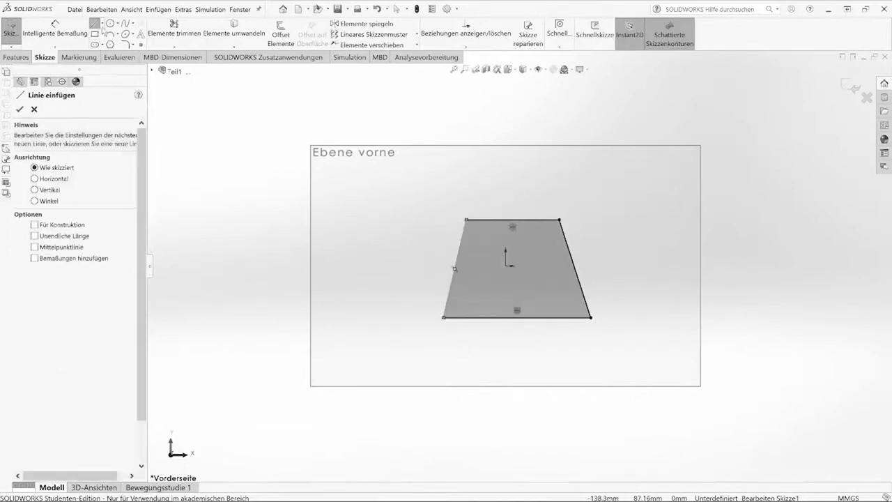
pyautogui.press('Escape')
pyautogui.moveTo(466, 219); pyautogui.dragTo(477, 230)
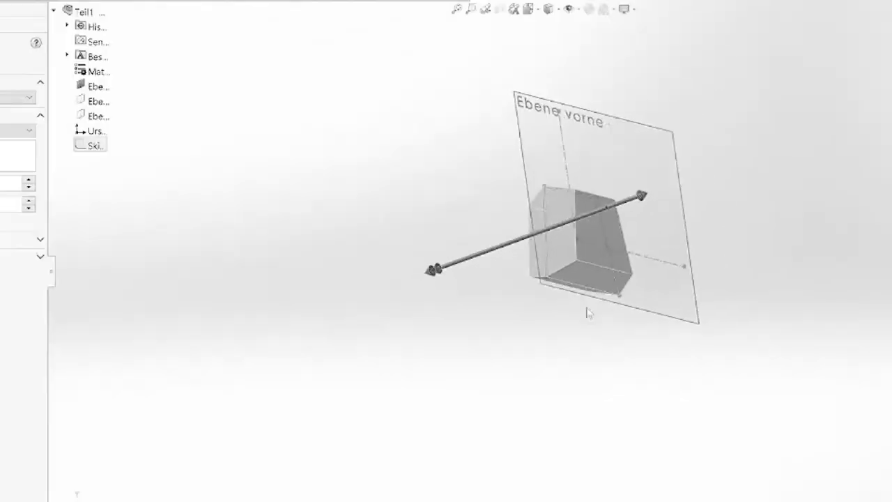
pyautogui.moveTo(494, 134)
pyautogui.mouseDown(button='middle')
pyautogui.moveTo(480, 237)
pyautogui.moveTo(612, 359)
pyautogui.mouseUp(button='middle')
pyautogui.press('Return')
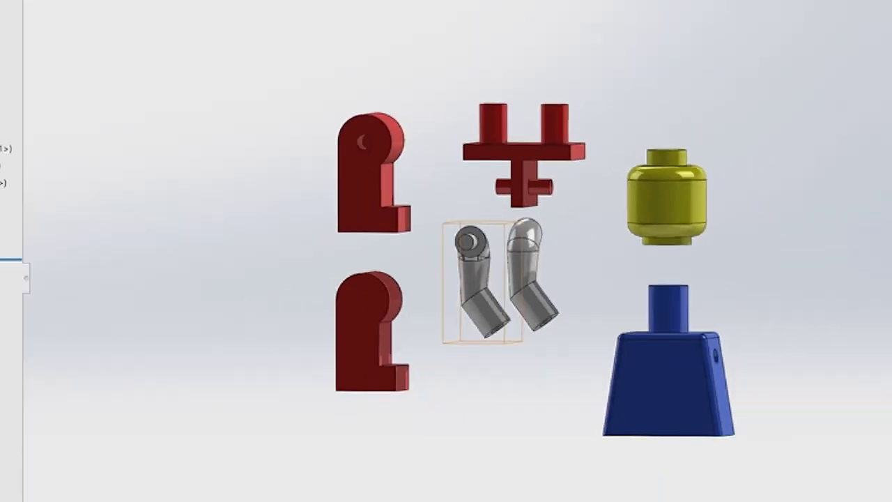
# Set Arm<1> to float, then select Körper<1> and bring up its options.
pyautogui.rightClick(44, 180)
pyautogui.click(81, 267)
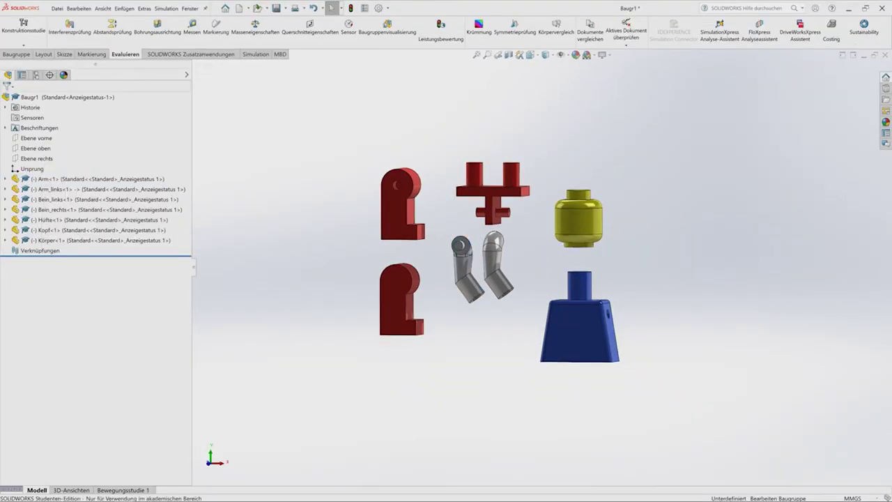
pyautogui.click(59, 239)
pyautogui.rightClick(59, 240)
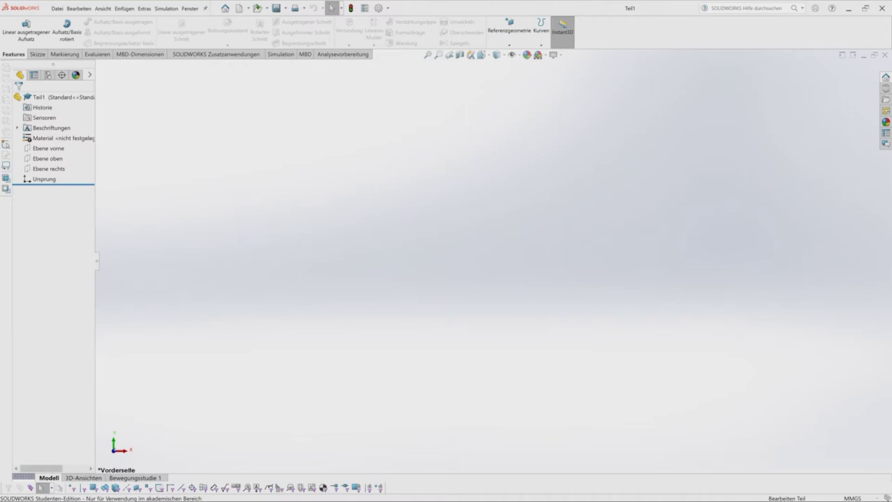
# Keep the document units at MMGS and bring up the Extras menu.
pyautogui.click(858, 498)
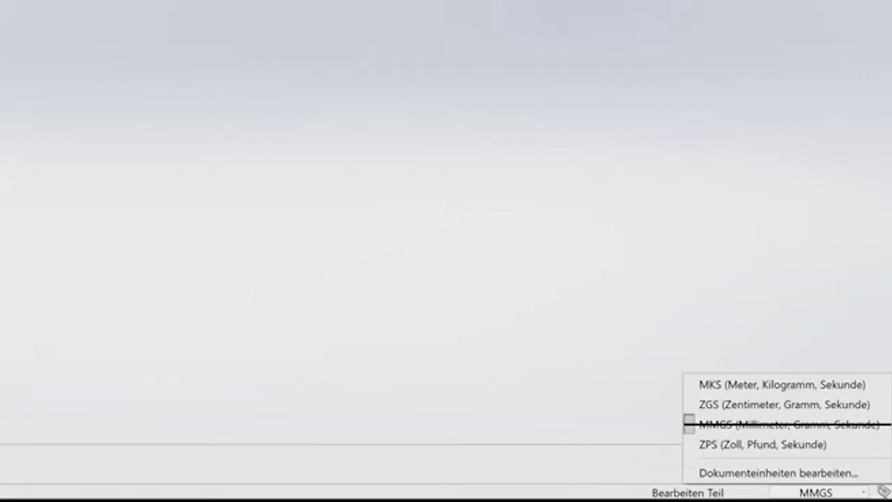
pyautogui.press('Escape')
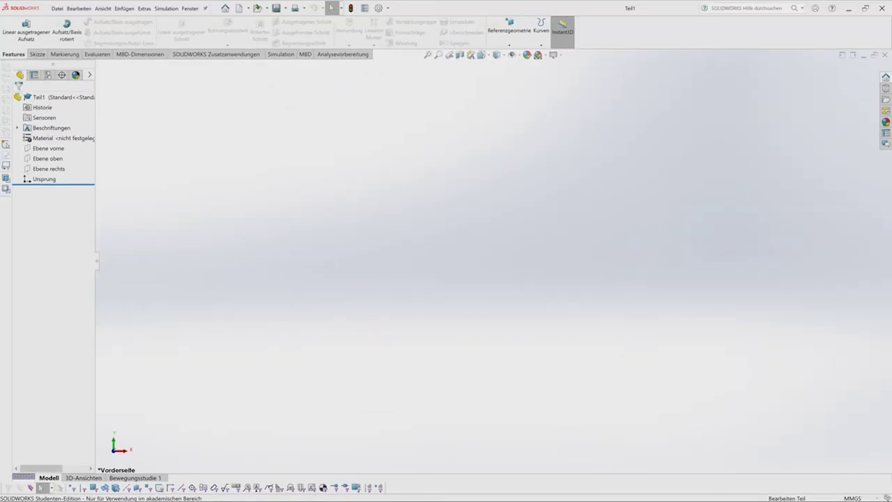
pyautogui.click(37, 54)
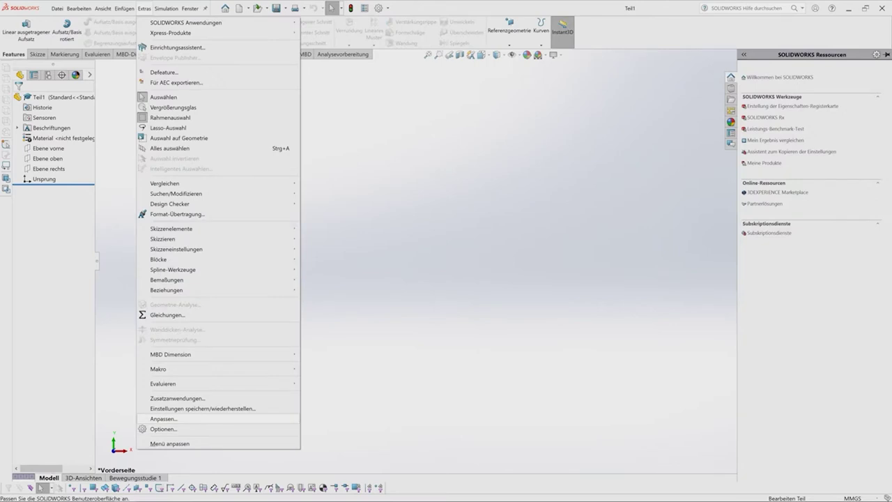
# In Customize, toggle the Ausrichten toolbar on and back off.
pyautogui.click(163, 418)
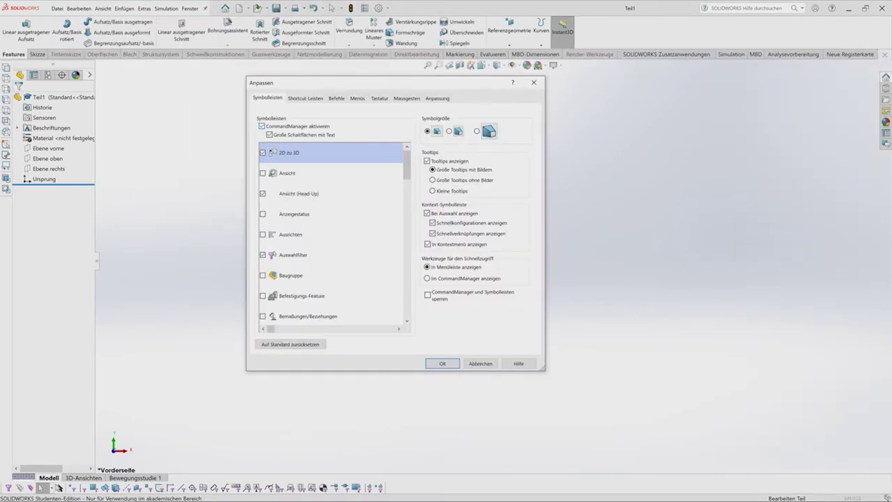
pyautogui.scroll(-3, 331, 233)
pyautogui.scroll(-3, 331, 233)
pyautogui.scroll(-2, 332, 234)
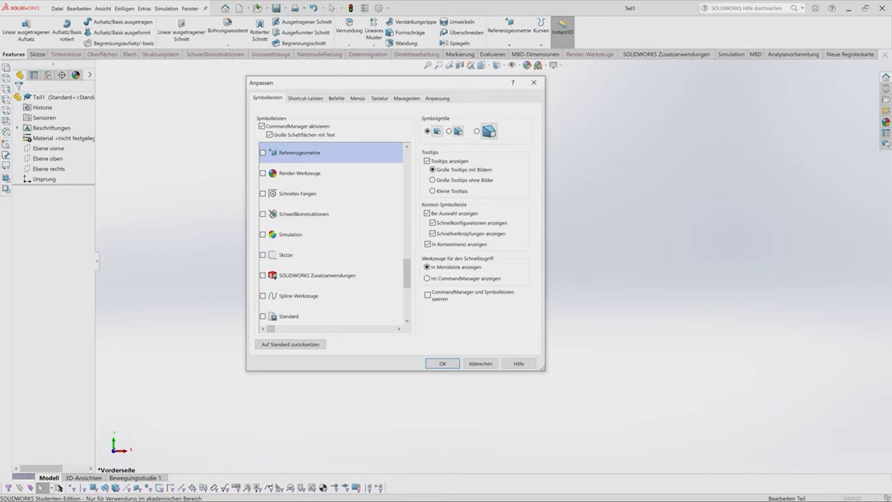
pyautogui.scroll(10, 331, 234)
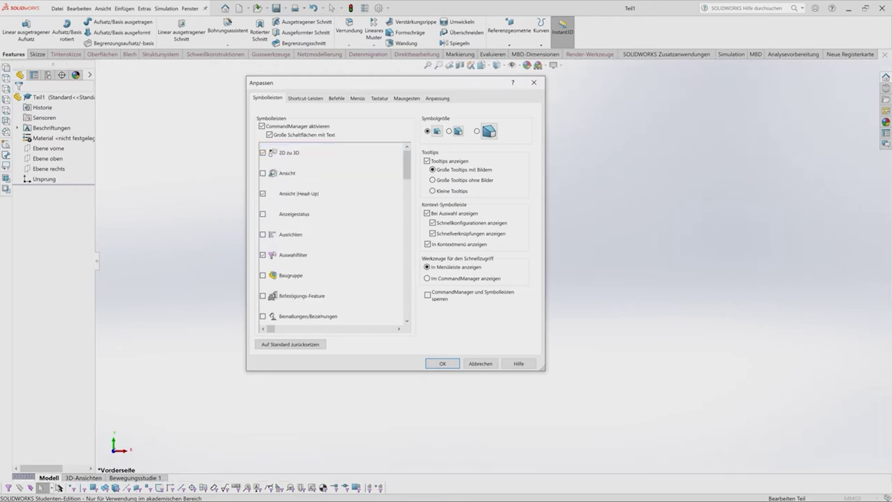
pyautogui.click(262, 234)
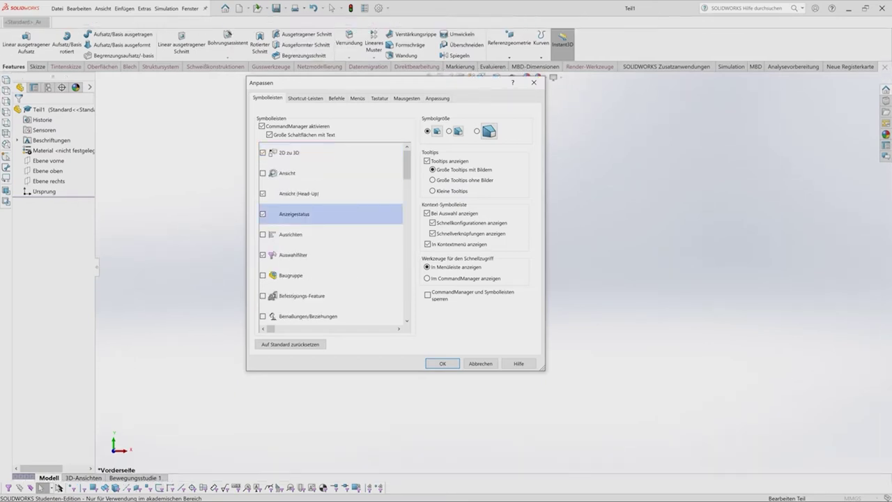
pyautogui.click(263, 234)
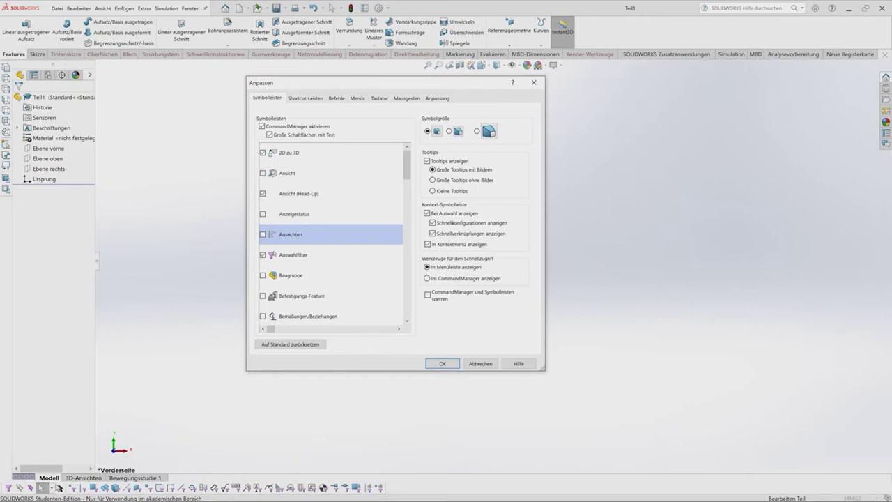
# Toggle the Blech, Features and Gusswerkzeuge toolbars, then cancel the Customize dialog.
pyautogui.scroll(-3, 331, 234)
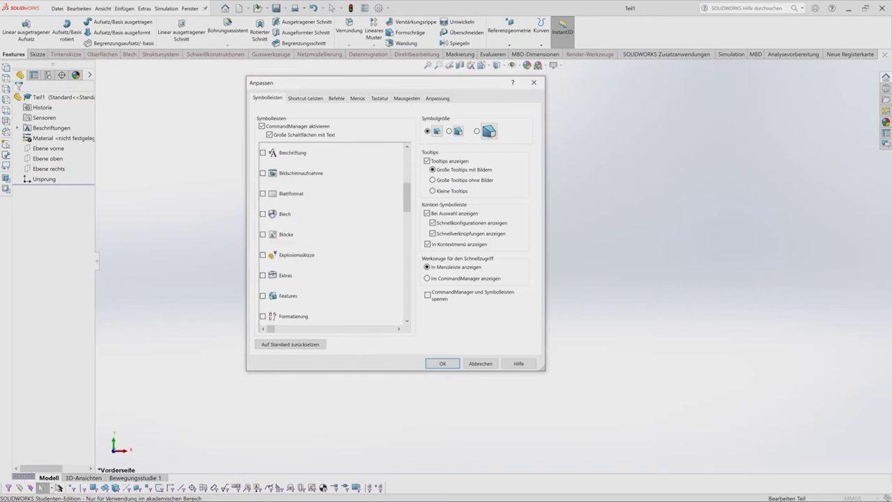
pyautogui.click(263, 214)
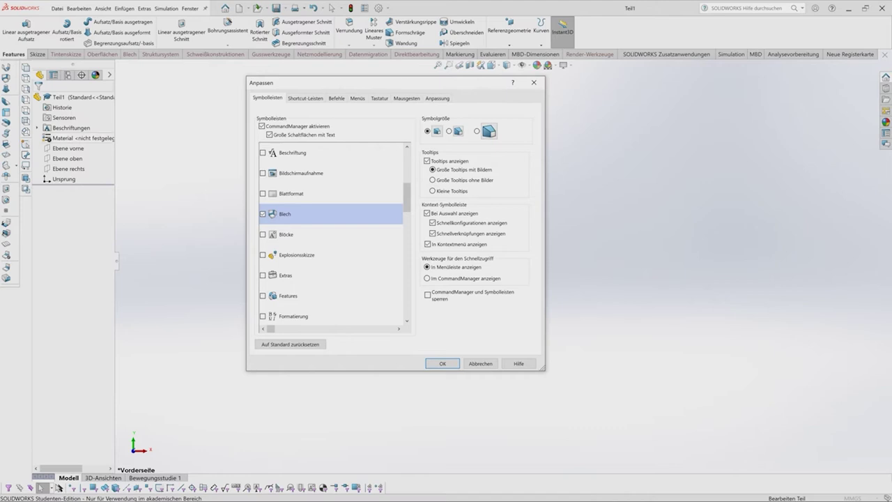
pyautogui.click(263, 214)
pyautogui.scroll(-2, 331, 233)
pyautogui.click(263, 173)
pyautogui.click(263, 214)
pyautogui.click(480, 364)
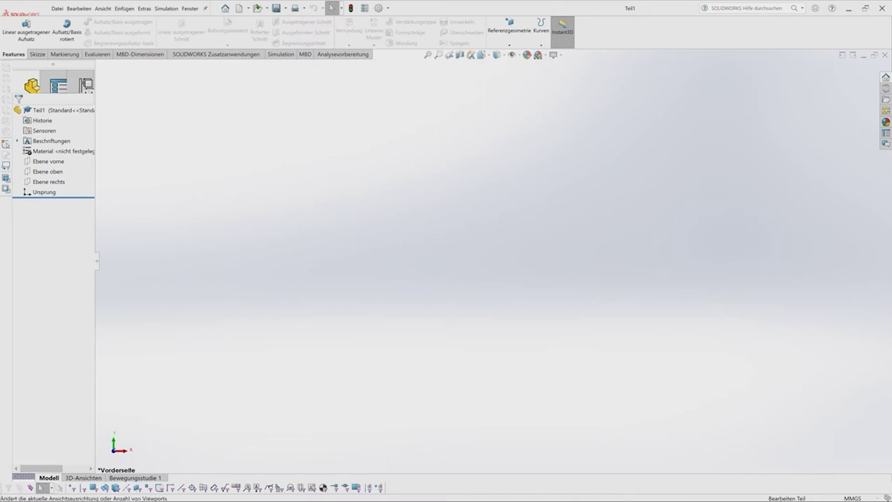
# Browse the CommandManager toolbar list and close it without changes.
pyautogui.rightClick(476, 46)
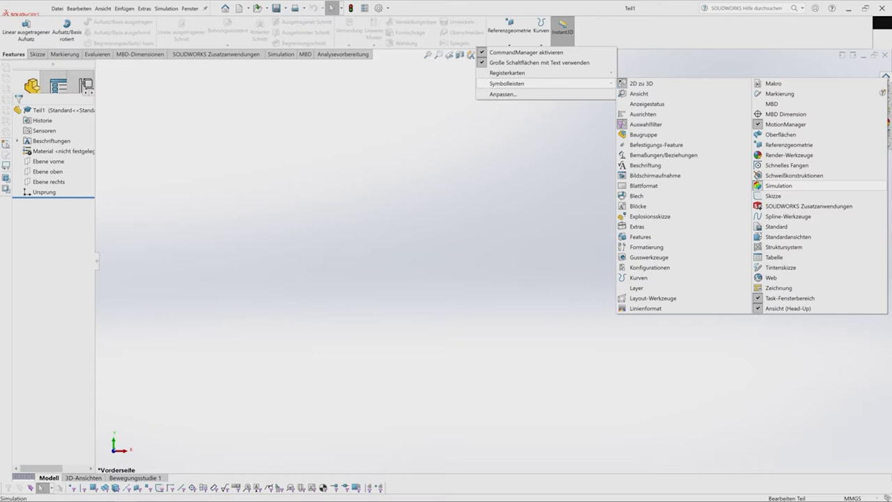
pyautogui.click(779, 185)
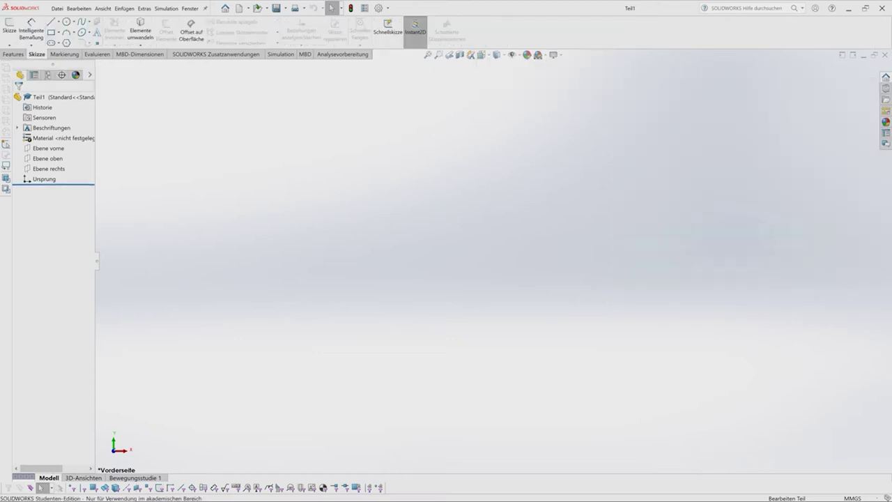
# Sketch a closed stepped outline of lines on the front plane.
pyautogui.click(9, 28)
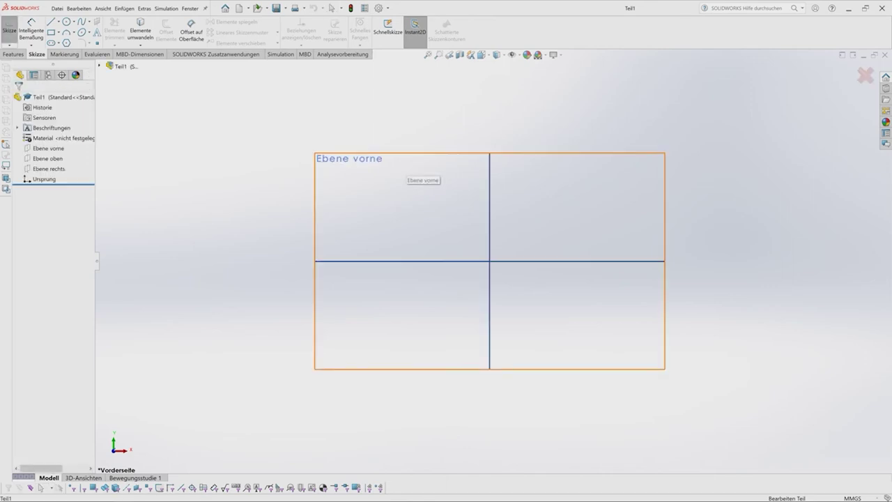
pyautogui.click(408, 182)
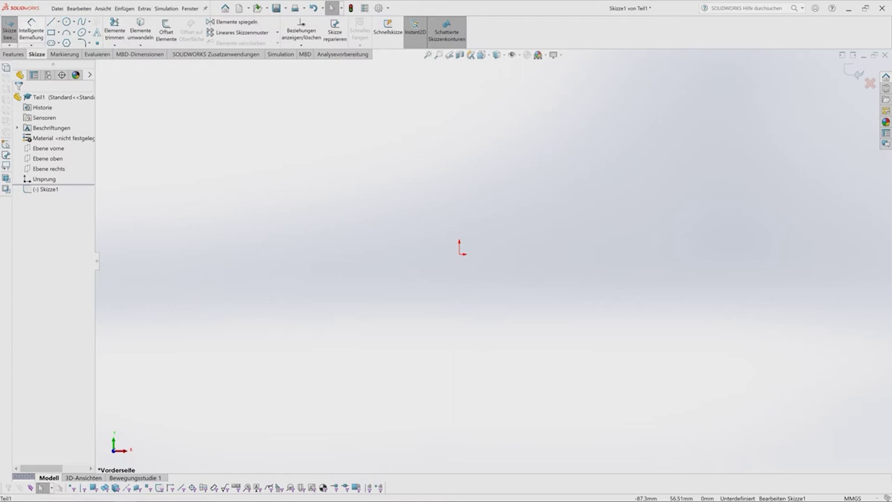
pyautogui.click(51, 21)
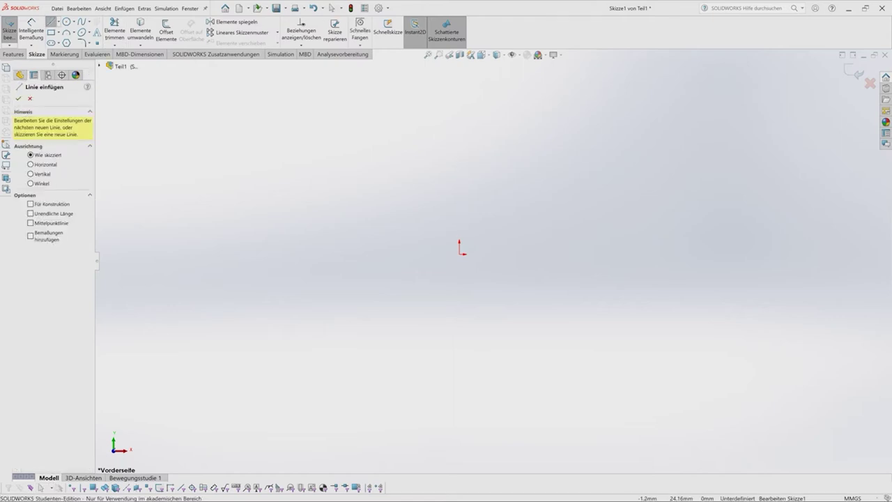
pyautogui.click(471, 158)
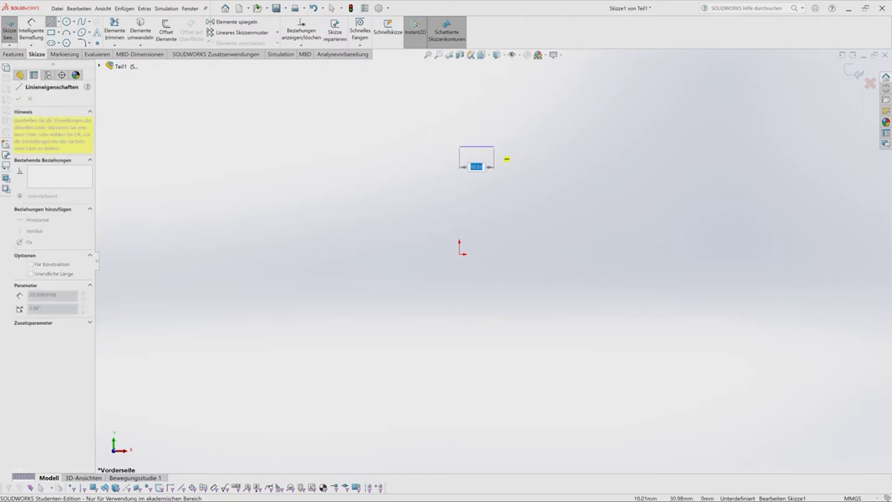
pyautogui.click(494, 146)
pyautogui.click(493, 161)
pyautogui.click(544, 161)
pyautogui.click(543, 284)
pyautogui.click(502, 285)
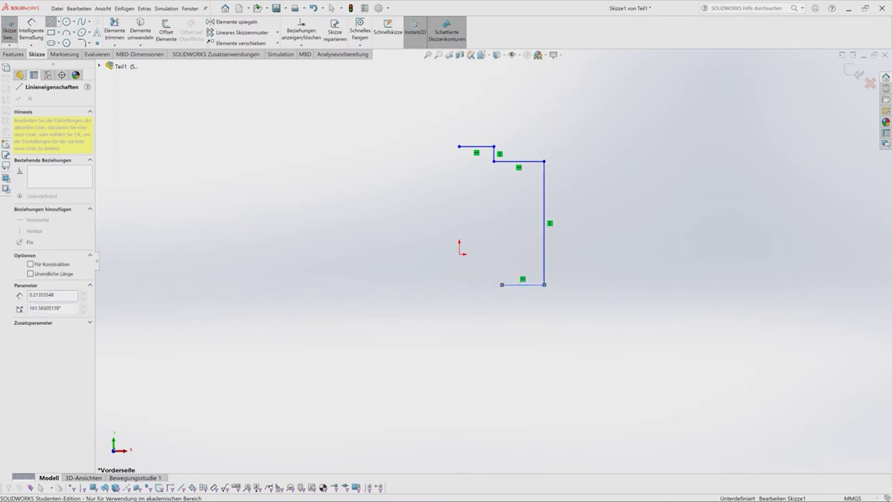
pyautogui.click(502, 297)
pyautogui.click(458, 297)
pyautogui.click(459, 147)
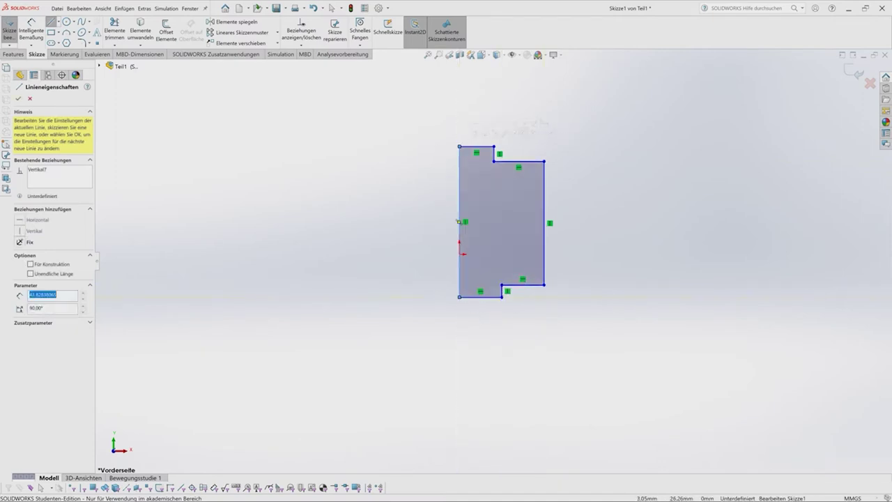
pyautogui.press('Escape')
# Dimension the top edge to 2.50 and the overall width to 5.00.
pyautogui.click(31, 32)
pyautogui.click(477, 146)
pyautogui.click(478, 115)
pyautogui.write('2.5')
pyautogui.press('Return')
pyautogui.click(459, 210)
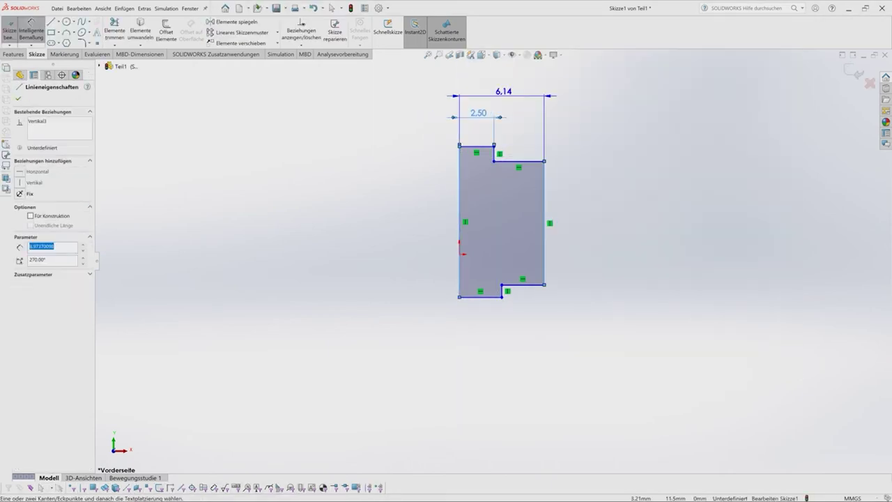
pyautogui.click(502, 91)
pyautogui.write('5')
pyautogui.press('Return')
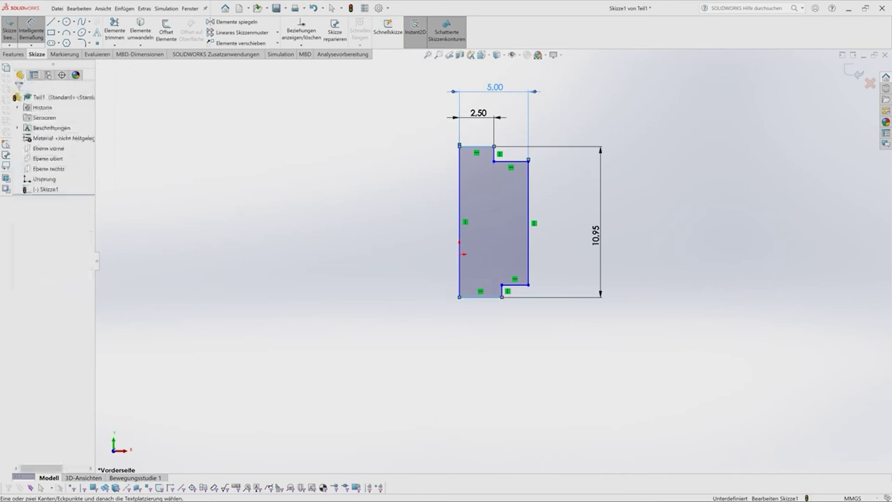
# Add the 2.00 notch height, 3.09 bottom width and 1.00 step height dimensions.
pyautogui.click(516, 161)
pyautogui.click(596, 122)
pyautogui.write('2')
pyautogui.press('Return')
pyautogui.press('Escape')
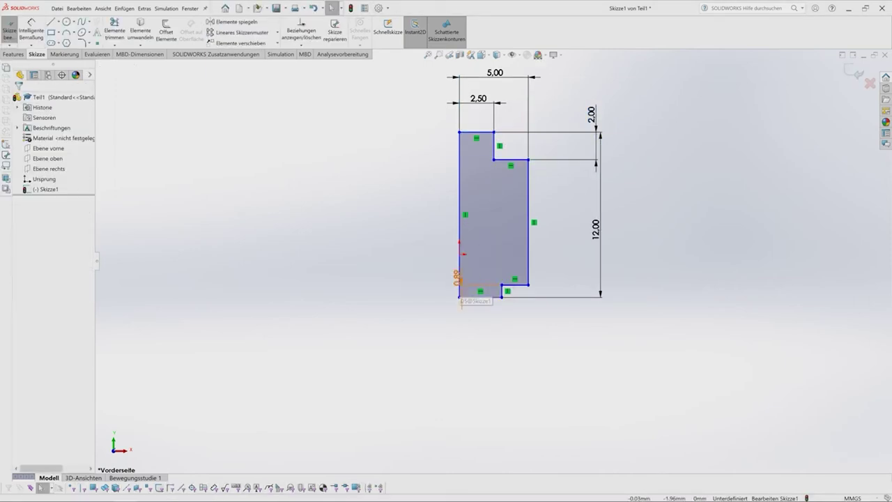
pyautogui.click(31, 31)
pyautogui.click(481, 298)
pyautogui.click(478, 338)
pyautogui.click(580, 330)
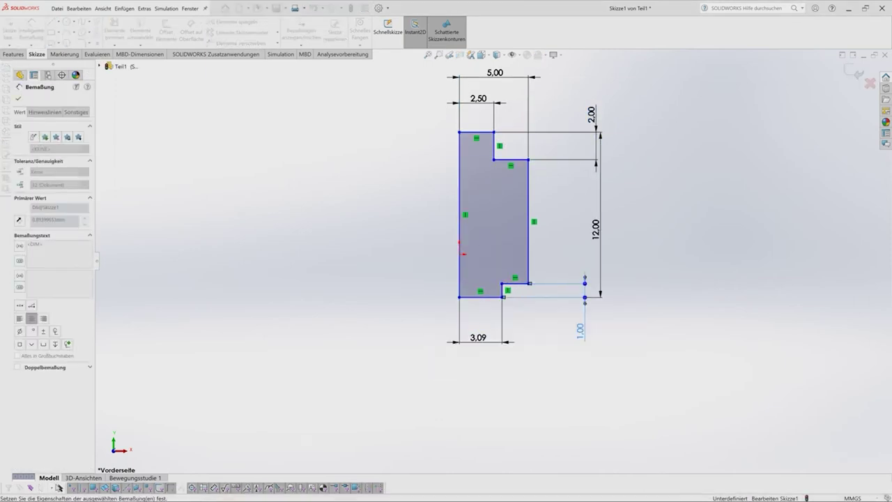
pyautogui.write('1')
pyautogui.press('Return')
# Make the origin the midpoint of the long left edge and exit the sketch.
pyautogui.click(526, 256)
pyautogui.keyDown('ctrl'); pyautogui.click(459, 254); pyautogui.keyUp('ctrl')
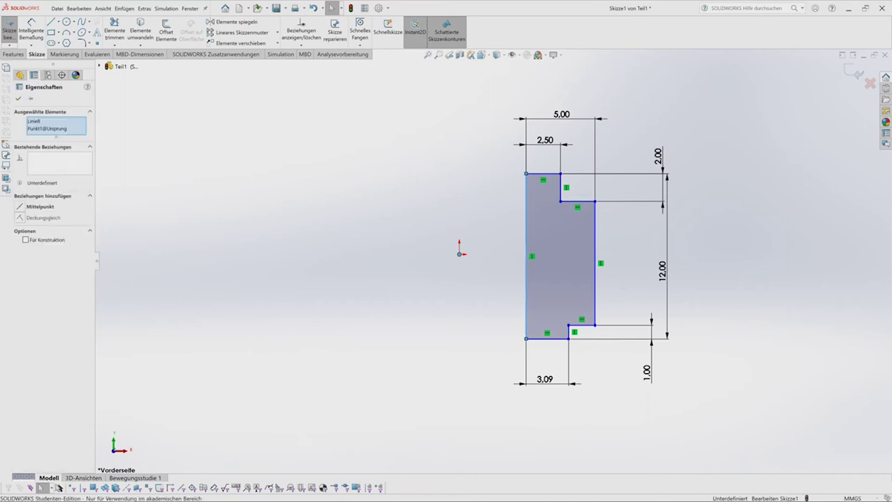
pyautogui.click(40, 207)
pyautogui.press('Escape')
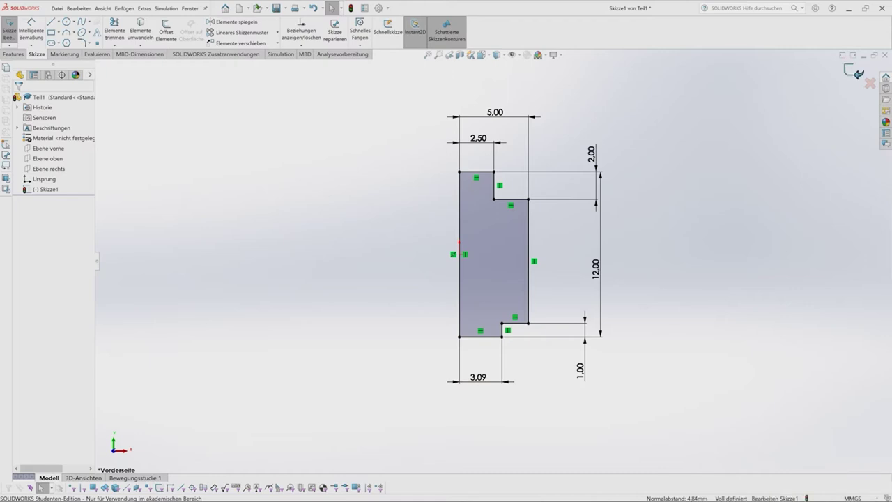
pyautogui.click(854, 72)
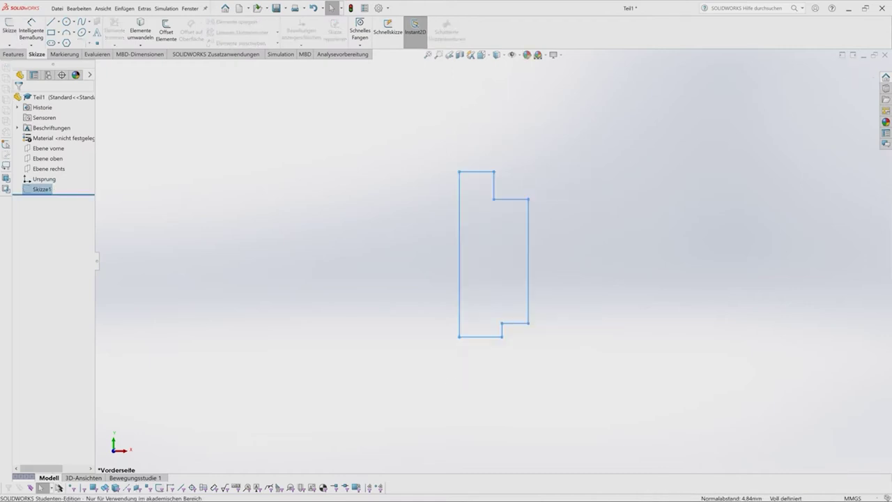
# Revolve the profile about its long left edge, Blind, previewing a 180° angle.
pyautogui.click(13, 54)
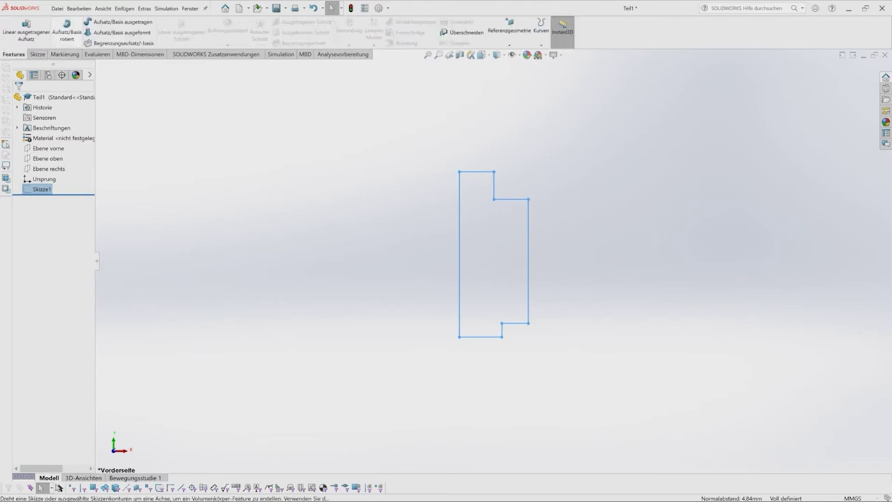
pyautogui.click(66, 31)
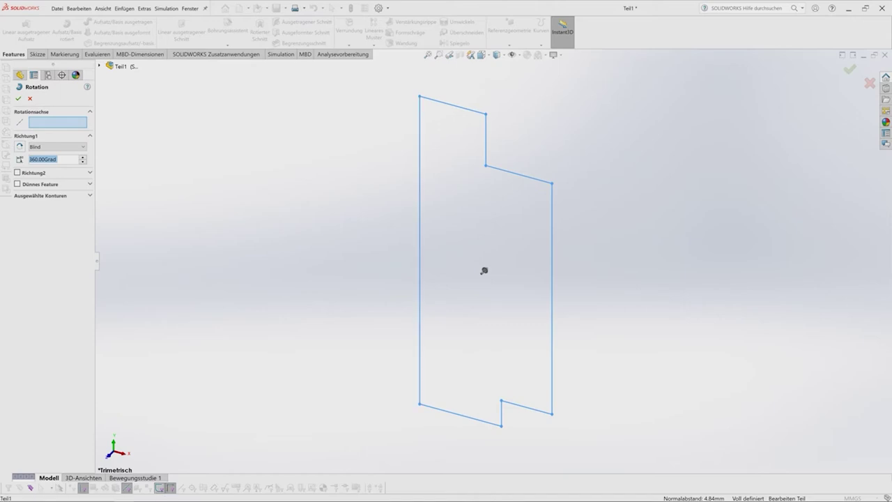
pyautogui.click(419, 270)
pyautogui.moveTo(488, 267); pyautogui.dragTo(485, 268, button='middle')
pyautogui.click(57, 146)
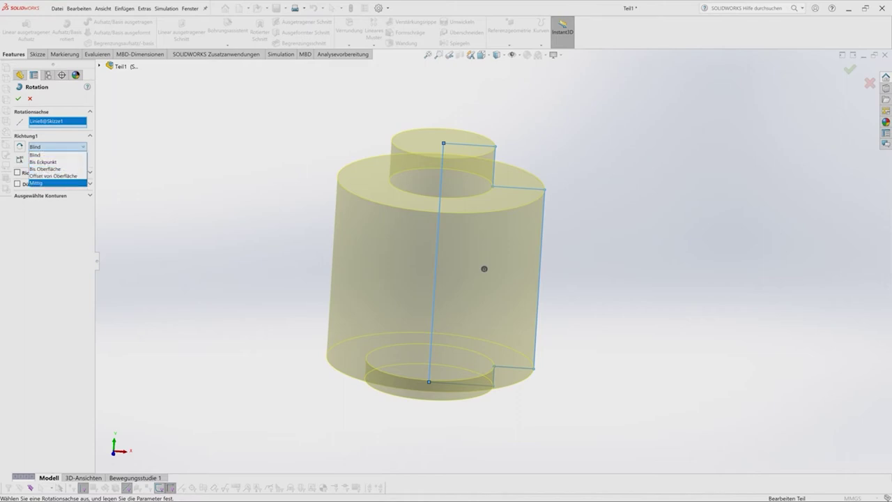
pyautogui.click(36, 154)
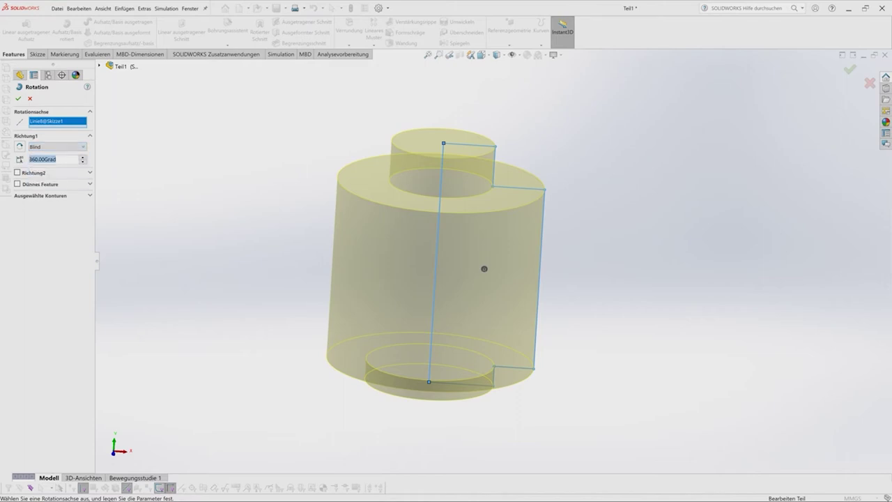
pyautogui.write('180')
pyautogui.press('Return')
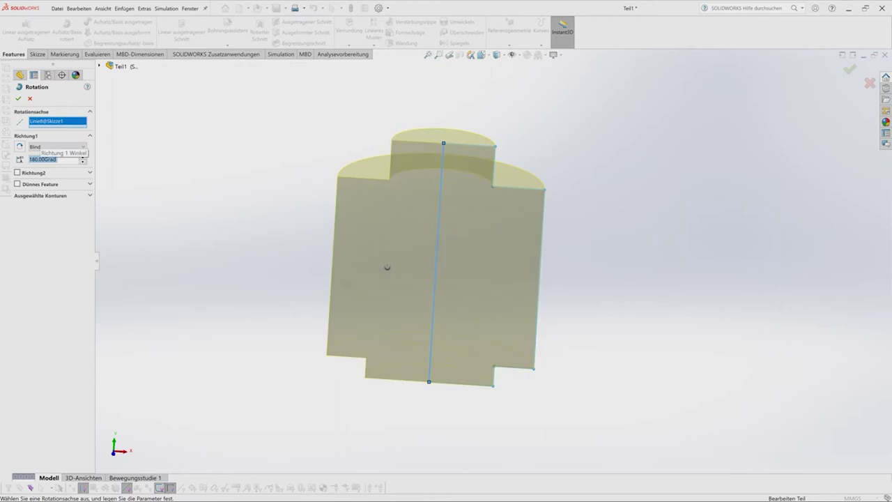
# Set the revolve back to 360°, confirm Rotation1, and return to isometric view.
pyautogui.moveTo(386, 267)
pyautogui.mouseDown(button='middle')
pyautogui.moveTo(454, 300)
pyautogui.moveTo(442, 249)
pyautogui.moveTo(418, 239)
pyautogui.moveTo(435, 236)
pyautogui.mouseUp(button='middle')
pyautogui.write('360')
pyautogui.press('Return')
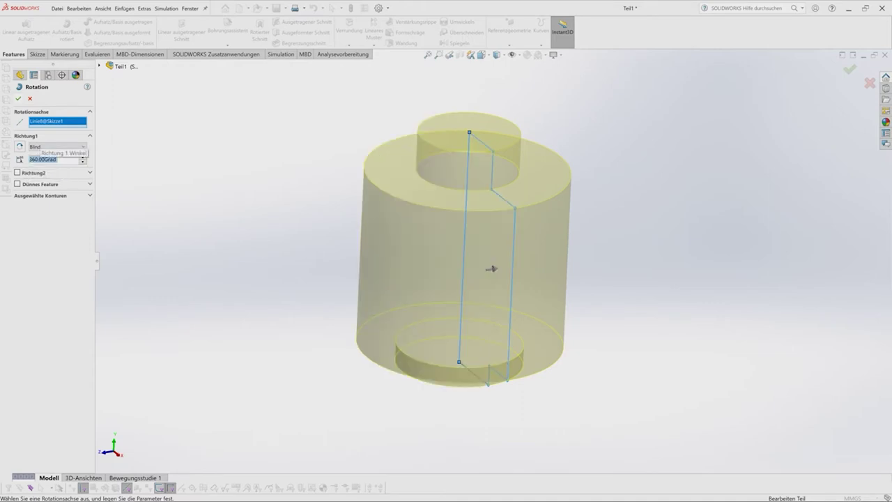
pyautogui.press('Return')
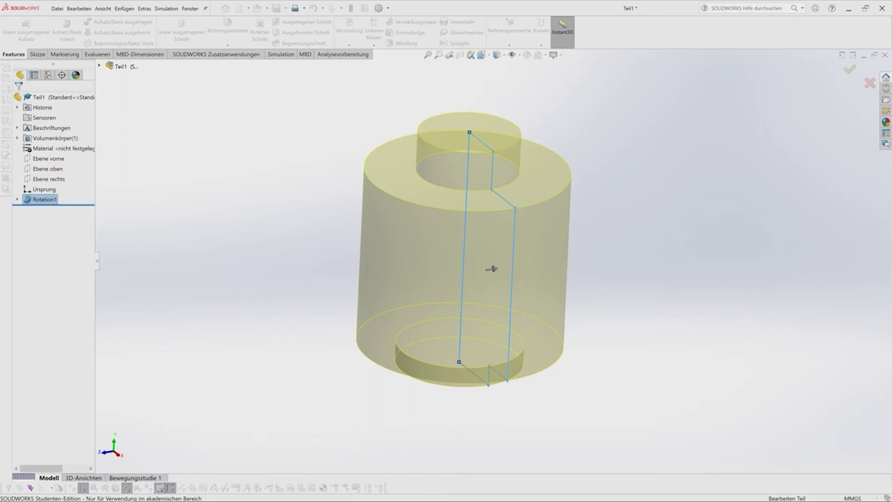
pyautogui.moveTo(492, 268); pyautogui.dragTo(481, 279, button='middle')
pyautogui.hotkey('ctrl', '7')
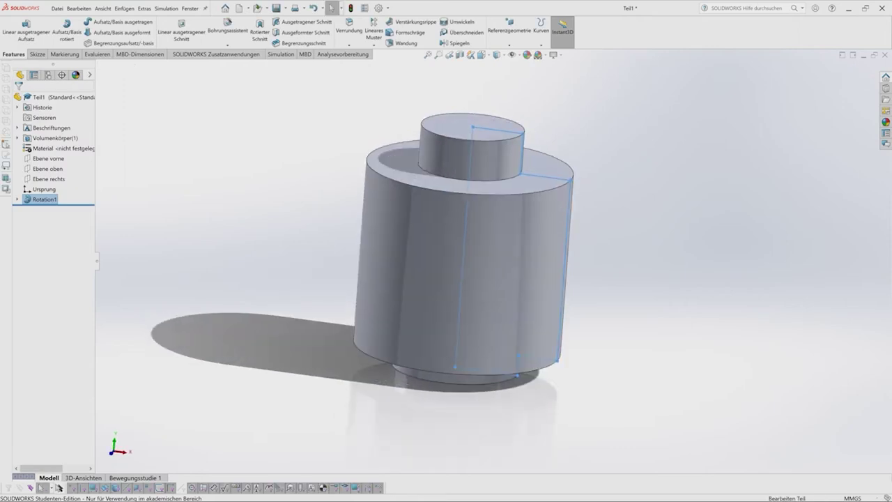
# Draw a corner rectangle on Ebene vorne reaching the part's bottom.
pyautogui.press('Escape')
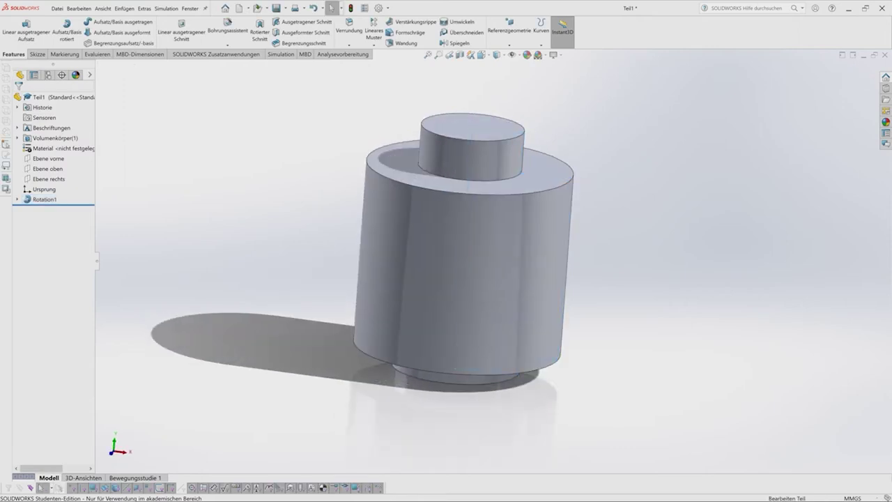
pyautogui.click(48, 158)
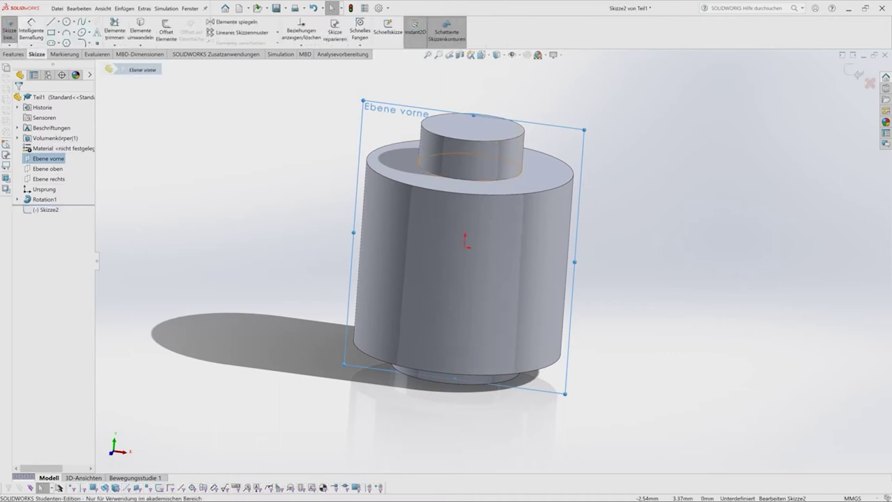
pyautogui.press('space')
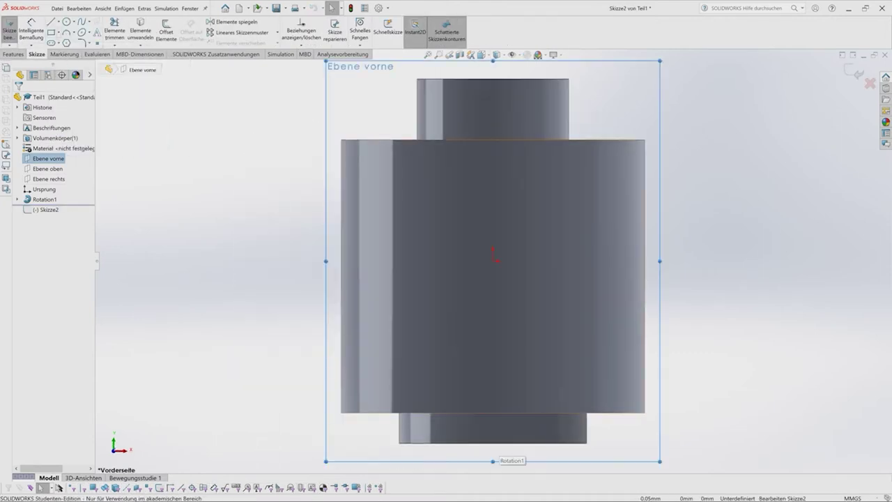
pyautogui.press('r')
pyautogui.click(495, 197)
pyautogui.click(565, 449)
# Dimension the rectangle 8.50 tall and 2.20 wide.
pyautogui.click(31, 32)
pyautogui.click(529, 197)
pyautogui.click(529, 450)
pyautogui.click(697, 293)
pyautogui.press('Return')
pyautogui.click(494, 321)
pyautogui.click(566, 321)
pyautogui.click(651, 122)
pyautogui.write('2.2')
pyautogui.press('Return')
pyautogui.press('Escape')
# Make the bottom line collinear with the part's bottom, left line through the origin, and exit.
pyautogui.click(528, 450)
pyautogui.keyDown('ctrl'); pyautogui.click(530, 443); pyautogui.keyUp('ctrl')
pyautogui.click(30, 207)
pyautogui.press('Escape')
pyautogui.click(493, 321)
pyautogui.keyDown('ctrl'); pyautogui.click(493, 259); pyautogui.keyUp('ctrl')
pyautogui.click(42, 218)
pyautogui.press('Escape')
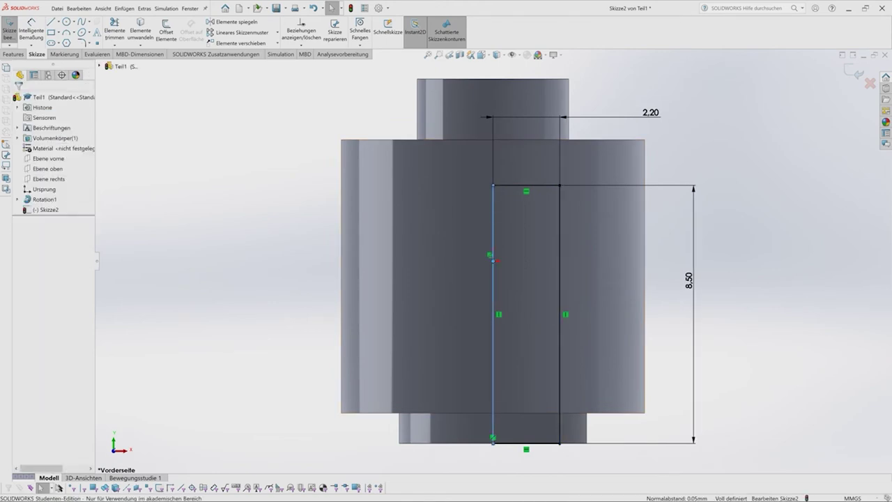
pyautogui.click(857, 70)
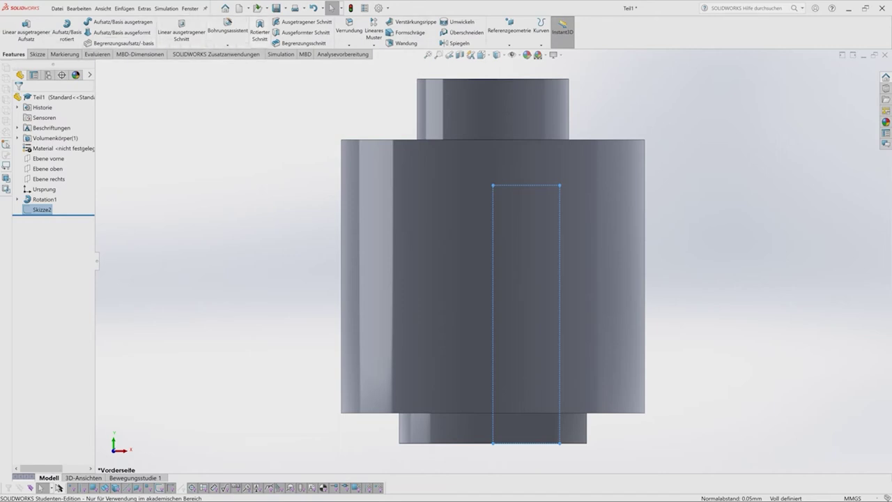
# Revolve-cut the rectangle 360° about its inner edge, then view the part upright.
pyautogui.click(260, 31)
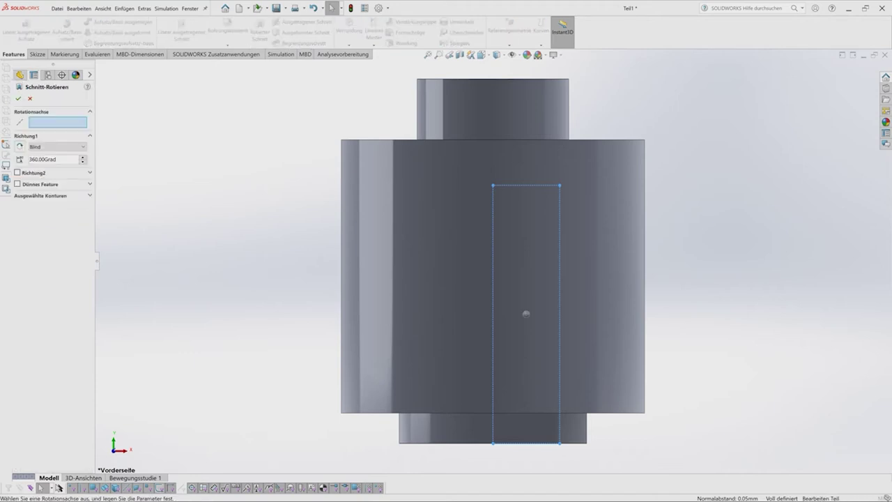
pyautogui.moveTo(526, 314); pyautogui.dragTo(518, 305, button='middle')
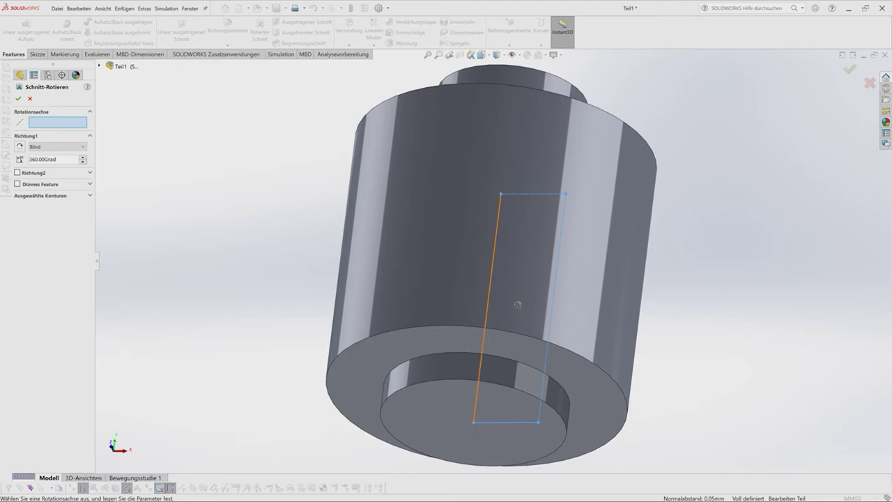
pyautogui.click(518, 304)
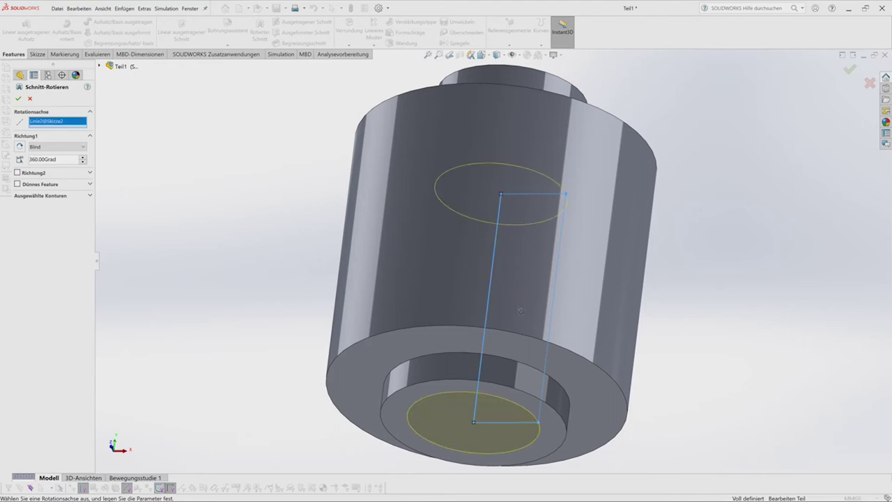
pyautogui.press('Return')
pyautogui.hotkey('ctrl', '6')
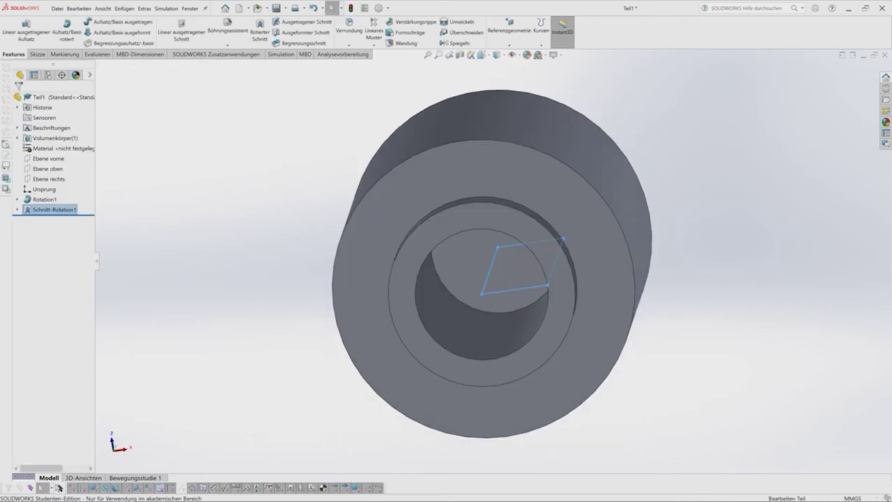
pyautogui.moveTo(493, 261); pyautogui.dragTo(494, 209, button='middle')
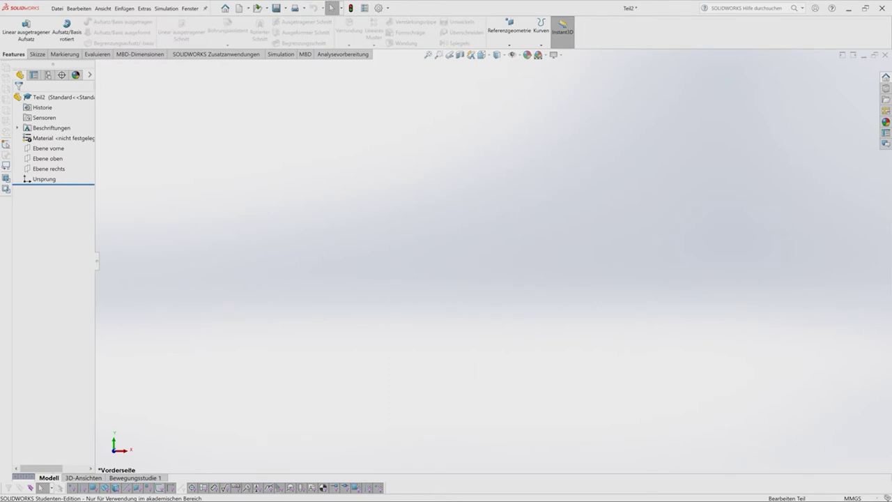
# On Ebene vorne, draw a five-point S-shaped spline rising from right of the origin.
pyautogui.click(9, 31)
pyautogui.click(318, 157)
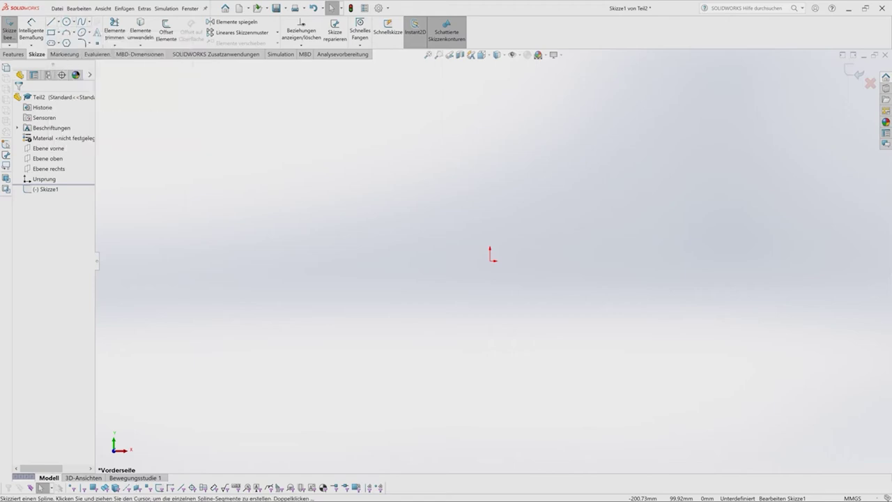
pyautogui.click(82, 21)
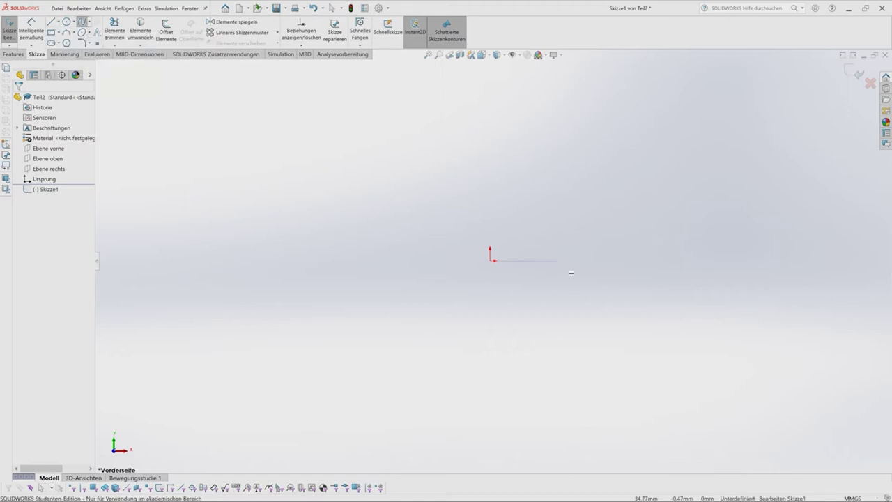
pyautogui.click(546, 262)
pyautogui.click(574, 225)
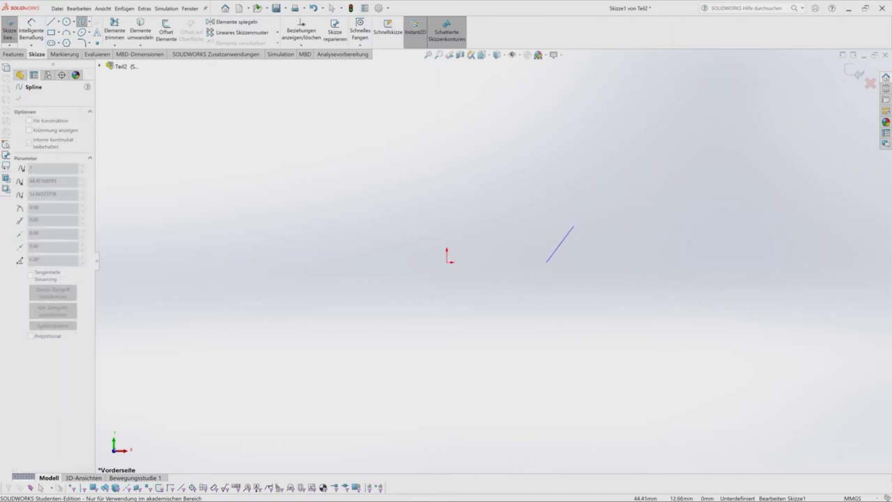
pyautogui.click(565, 187)
pyautogui.scroll(3, 494, 262)
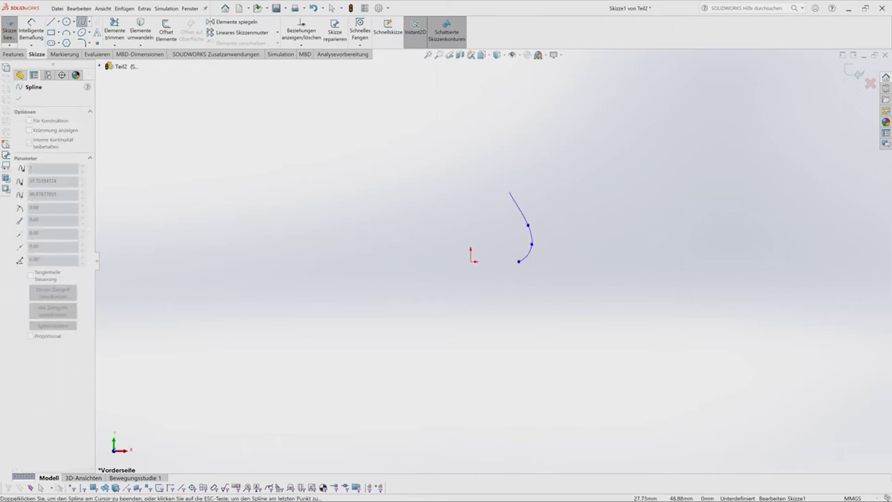
pyautogui.click(509, 198)
pyautogui.doubleClick(539, 121)
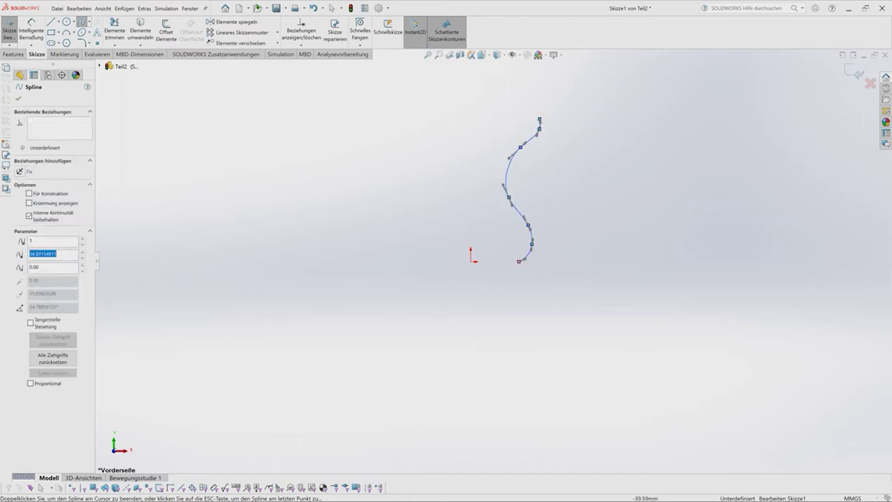
# Draw a bottom line from the origin to the spline's lower end.
pyautogui.press('l')
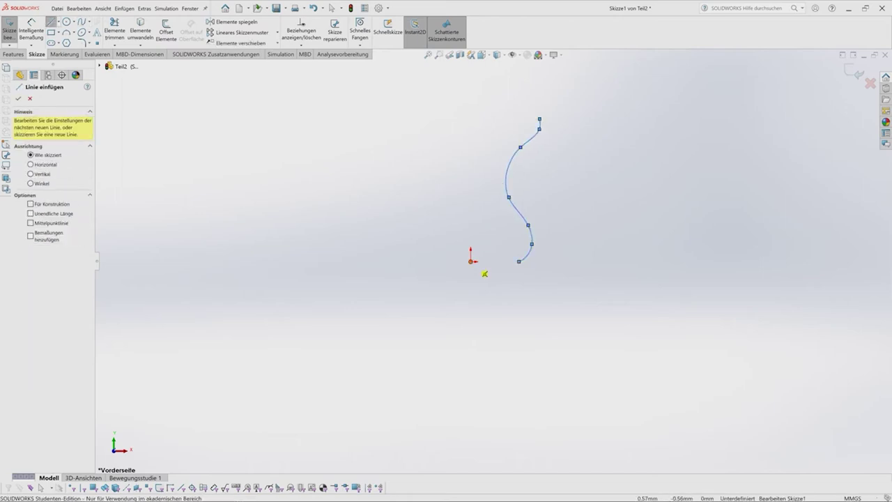
pyautogui.click(472, 262)
pyautogui.click(532, 273)
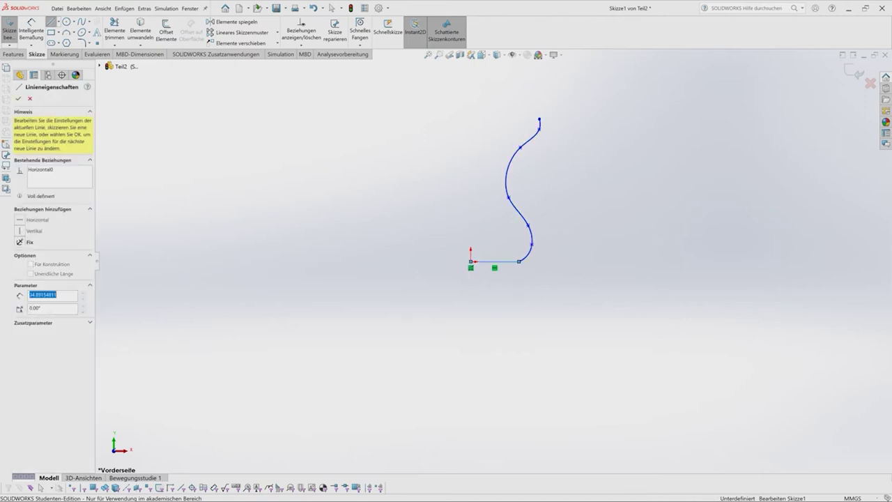
pyautogui.press('Escape')
pyautogui.press('Escape')
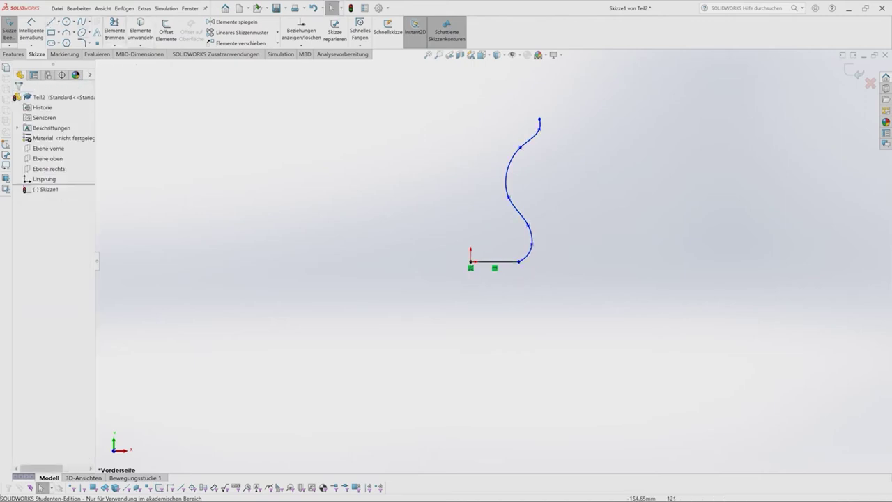
# Add a top edge from the spline's upper end and a vertical edge down to the origin.
pyautogui.press('l')
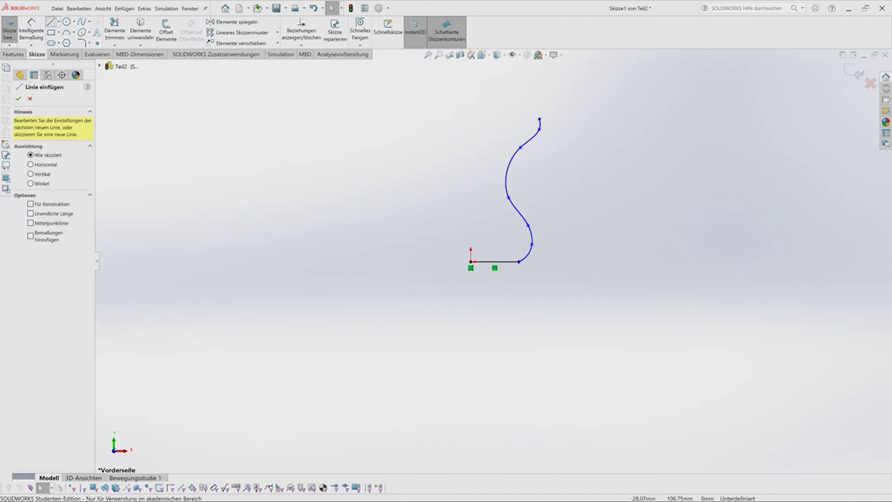
pyautogui.click(540, 119)
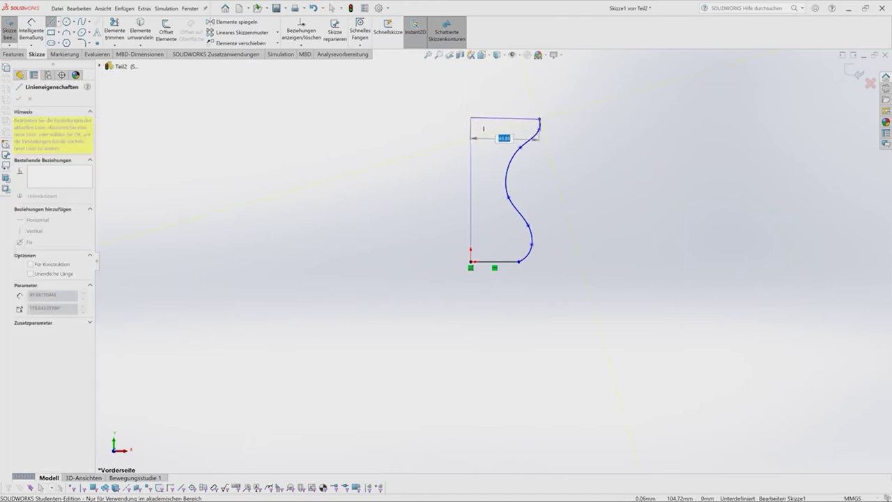
pyautogui.click(471, 119)
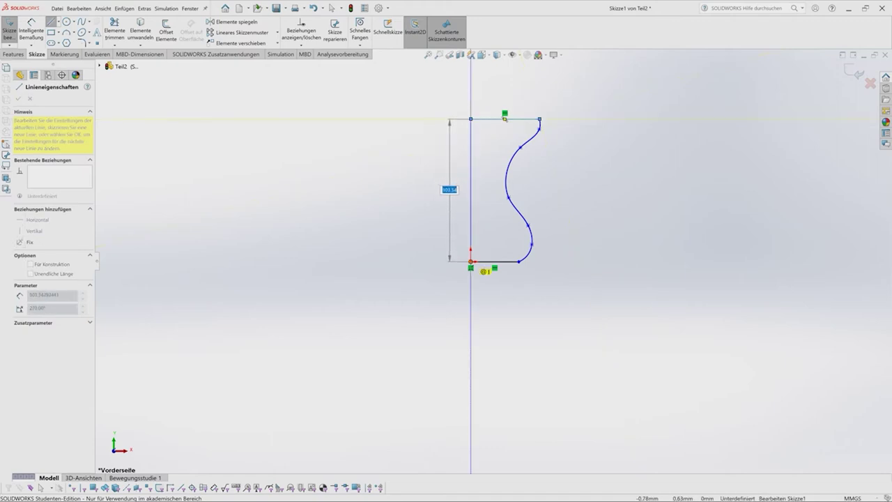
pyautogui.click(472, 262)
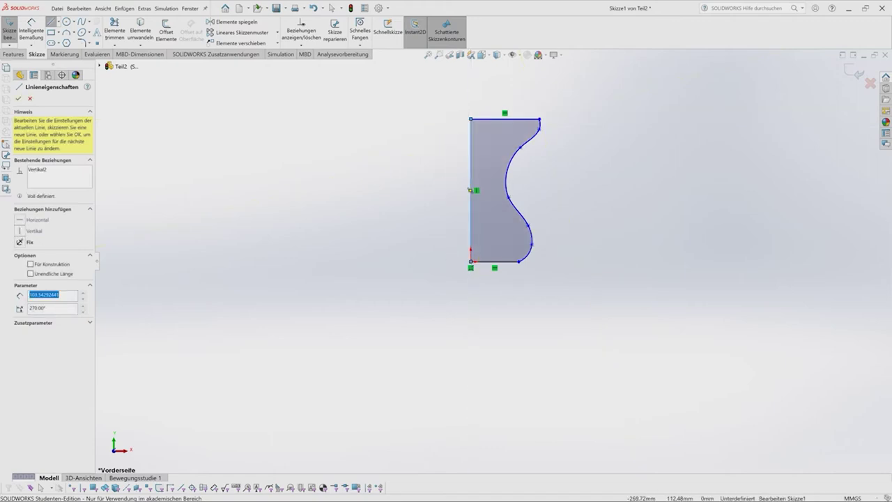
pyautogui.press('Escape')
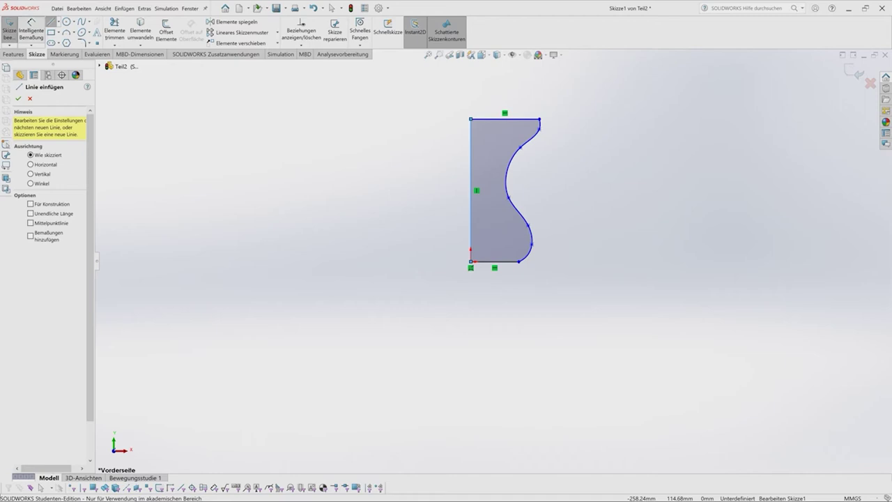
pyautogui.press('Escape')
pyautogui.click(31, 32)
pyautogui.click(471, 188)
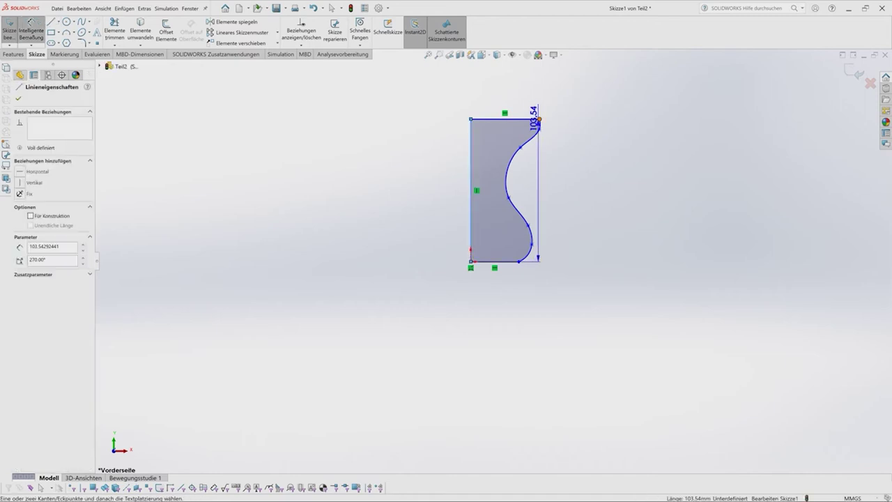
# Dimension the profile's top width to 50 and its height to 105.
pyautogui.click(540, 120)
pyautogui.click(588, 96)
pyautogui.write('50')
pyautogui.press('Return')
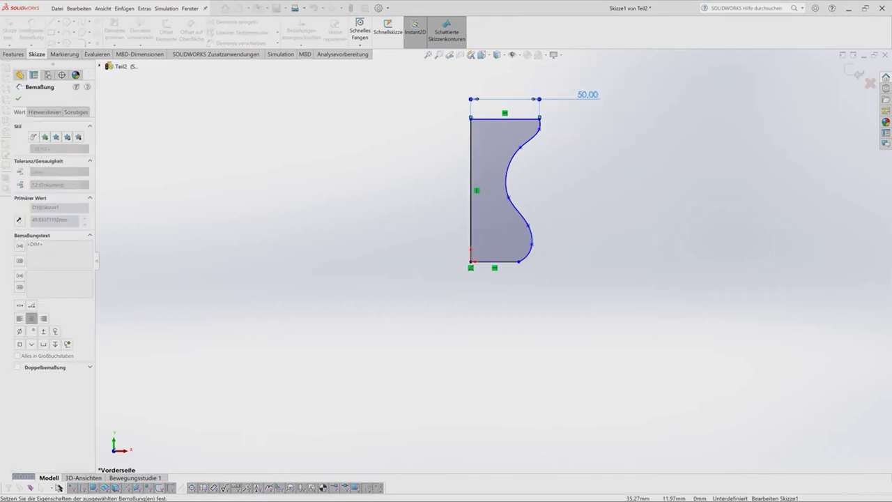
pyautogui.click(541, 118)
pyautogui.click(520, 261)
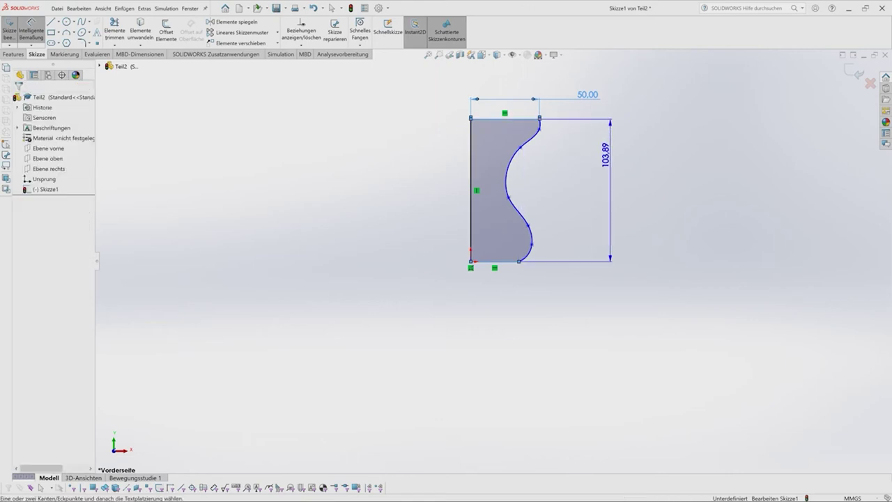
pyautogui.click(611, 150)
pyautogui.write('105')
pyautogui.press('Return')
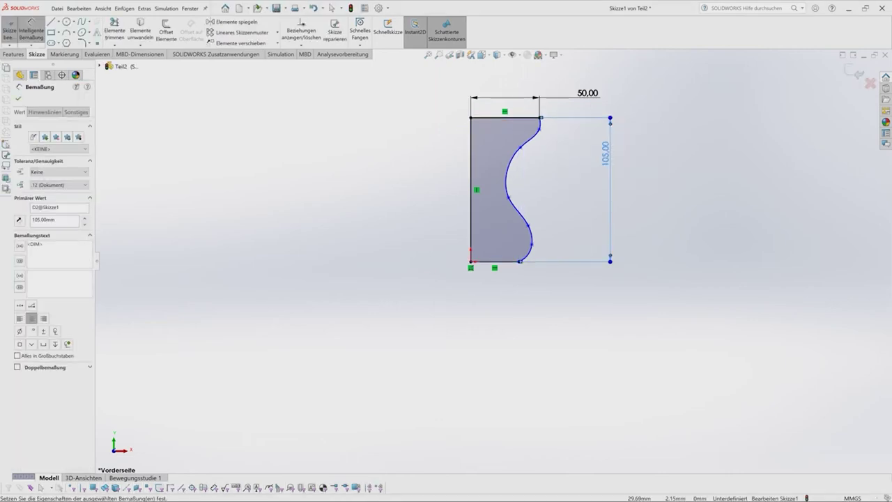
# Dimension the bottom edge of the profile to 35.
pyautogui.click(520, 261)
pyautogui.click(471, 262)
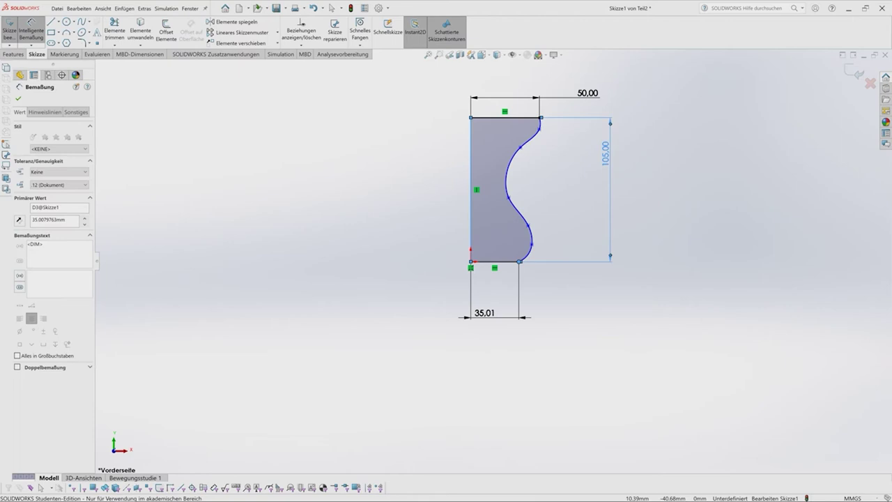
pyautogui.click(488, 310)
pyautogui.write('35')
pyautogui.press('Return')
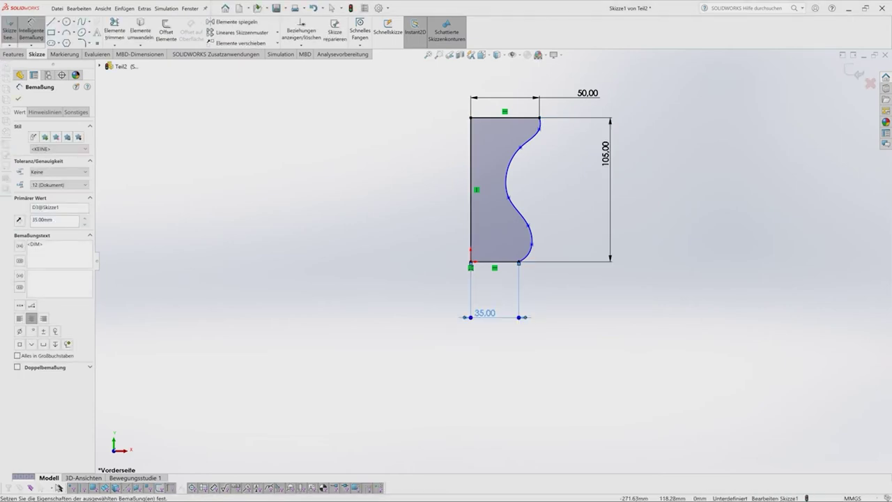
pyautogui.press('Escape')
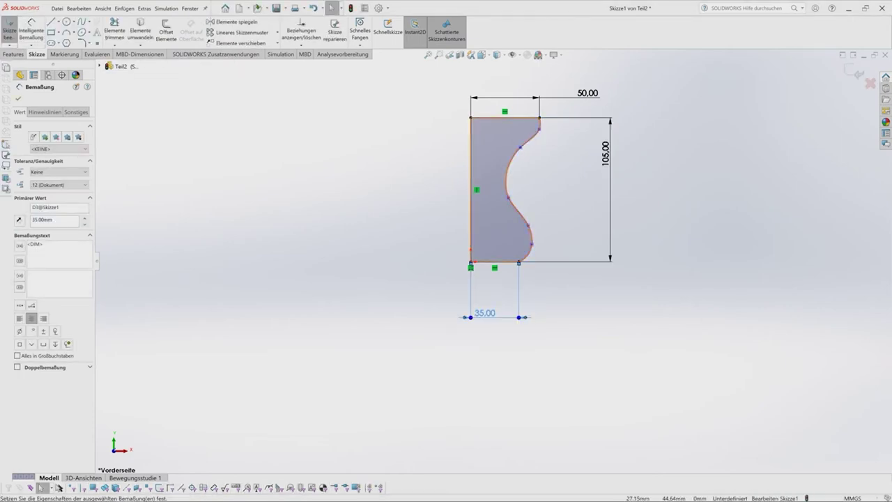
# Drag a spline point to reshape the curve, then exit the sketch.
pyautogui.click(519, 209)
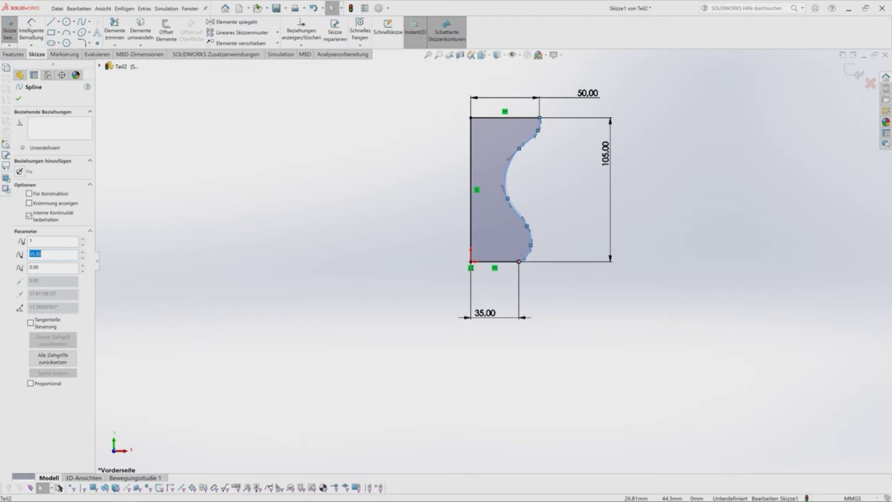
pyautogui.moveTo(507, 205); pyautogui.dragTo(510, 198)
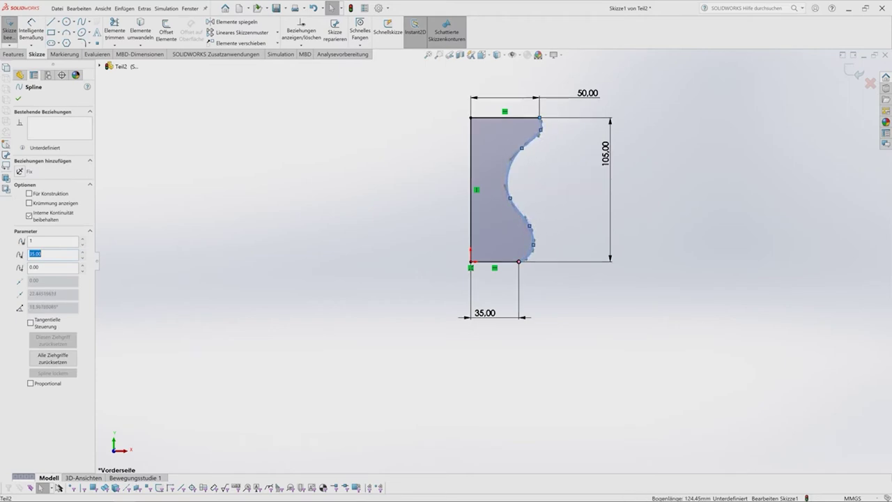
pyautogui.press('Escape')
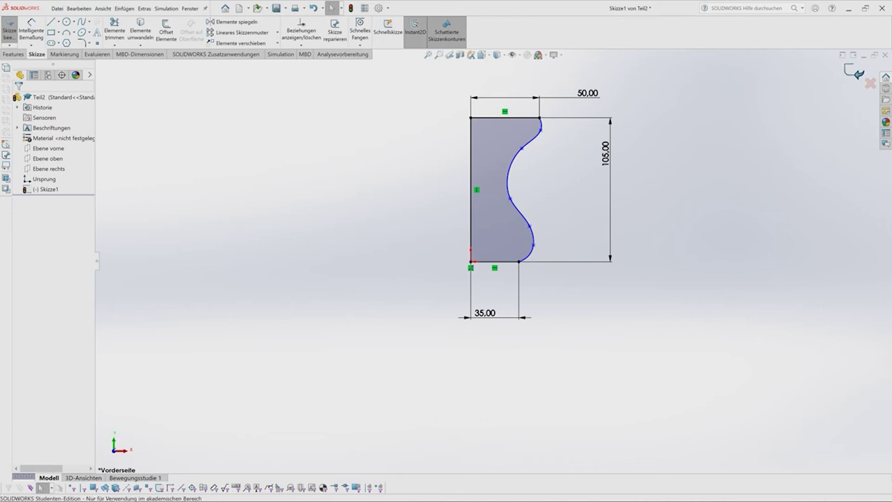
pyautogui.hotkey('ctrl', 'b')
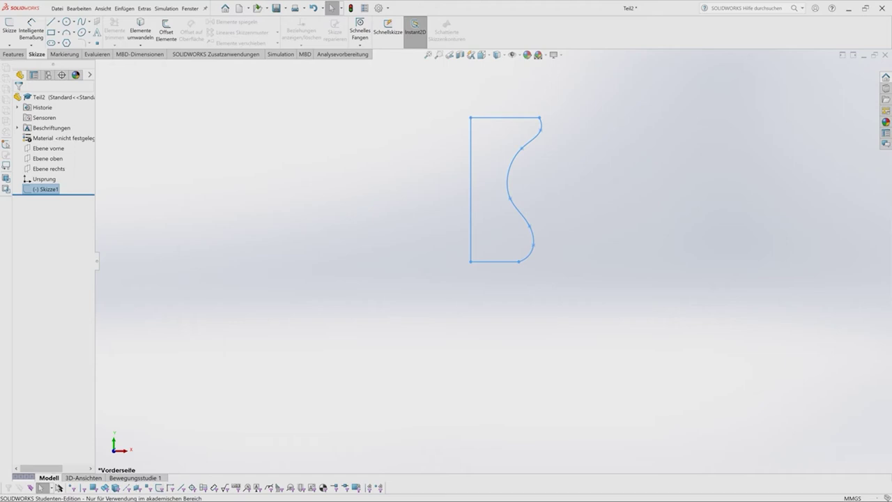
# Revolve the profile 360° about its left vertical line into a solid body.
pyautogui.click(13, 54)
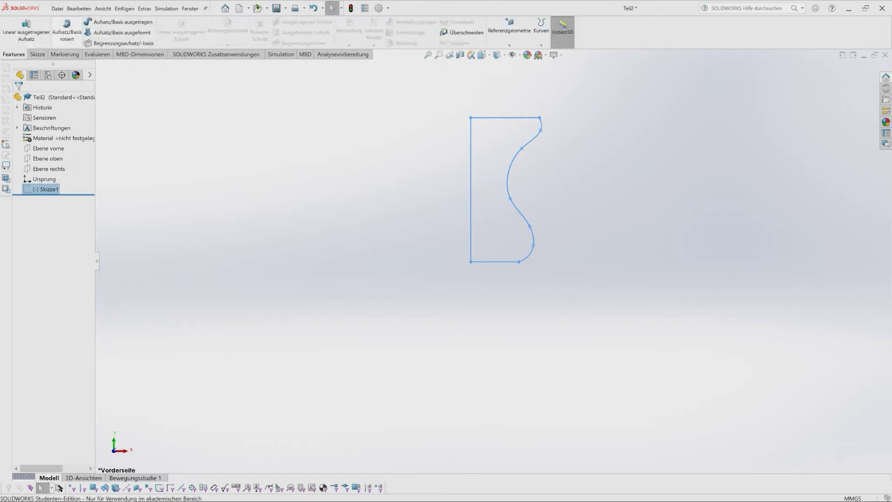
pyautogui.click(67, 32)
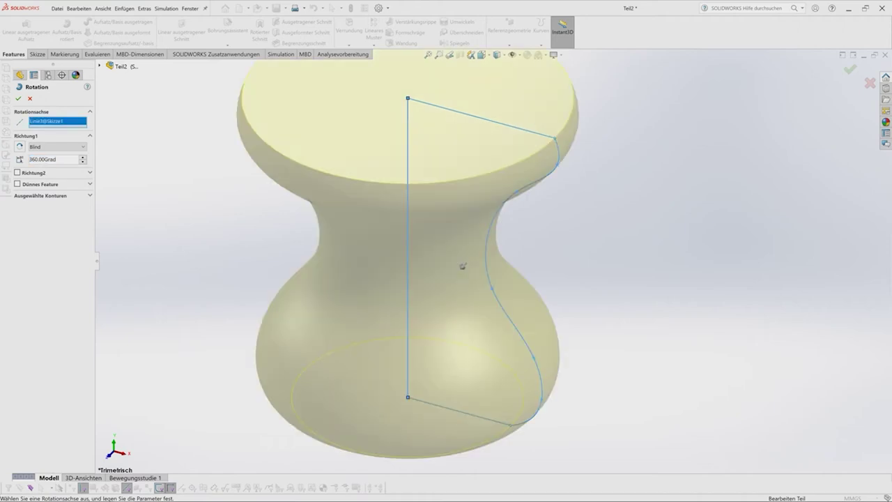
pyautogui.press('Return')
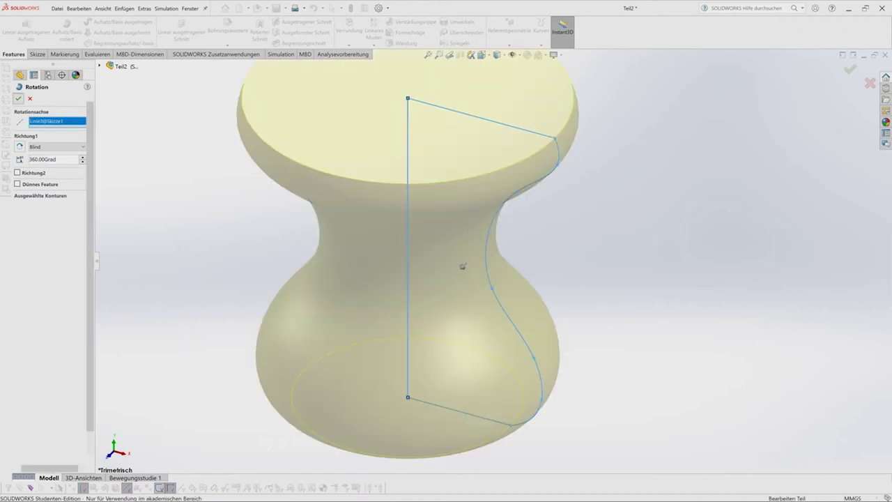
pyautogui.scroll(-4, 462, 265)
pyautogui.moveTo(462, 266)
pyautogui.mouseDown(button='middle')
pyautogui.moveTo(502, 279)
pyautogui.moveTo(495, 268)
pyautogui.mouseUp(button='middle')
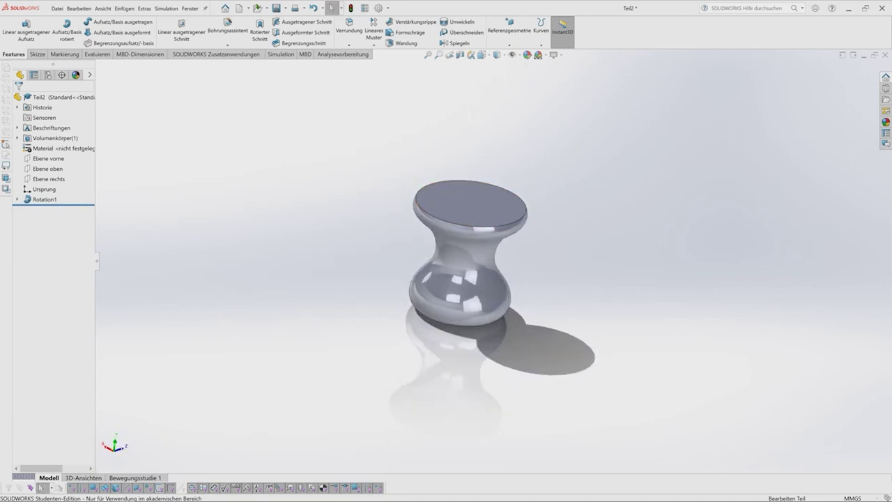
# Shell the body to a 2 mm wall with the top face removed.
pyautogui.click(406, 43)
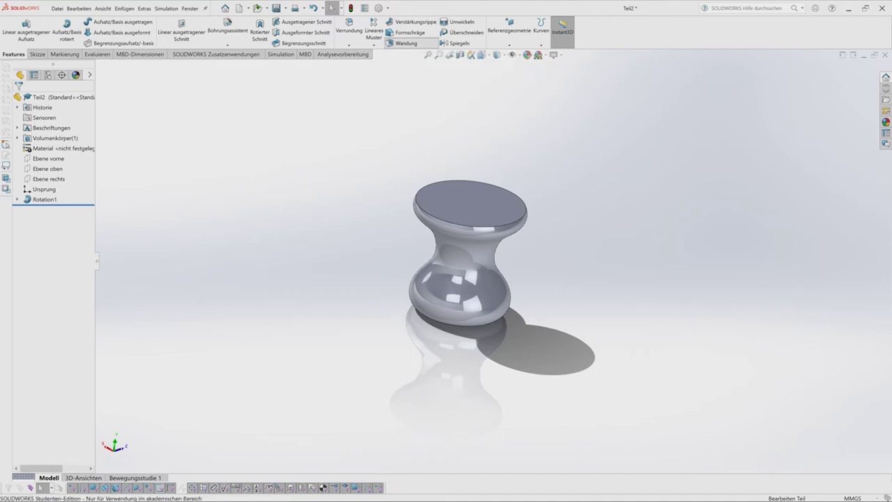
pyautogui.click(467, 202)
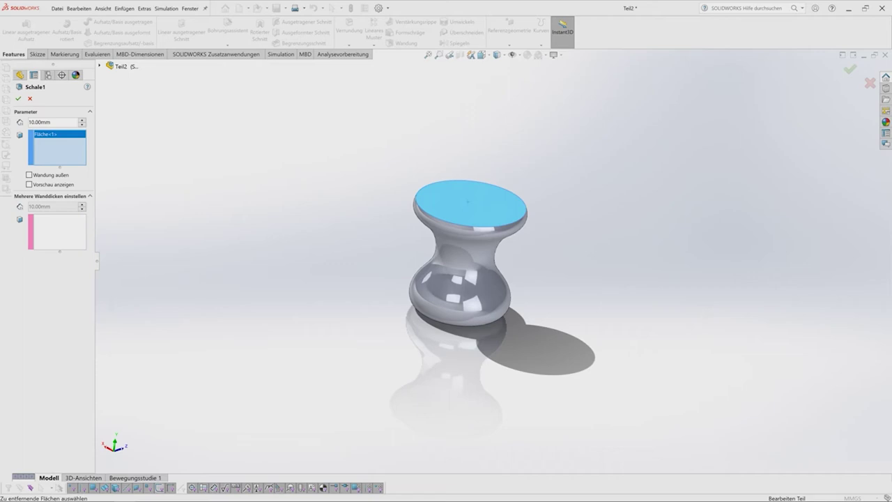
pyautogui.write('2')
pyautogui.press('Return')
pyautogui.press('Return')
pyautogui.moveTo(467, 265)
pyautogui.mouseDown(button='middle')
pyautogui.moveTo(467, 293)
pyautogui.moveTo(467, 251)
pyautogui.mouseUp(button='middle')
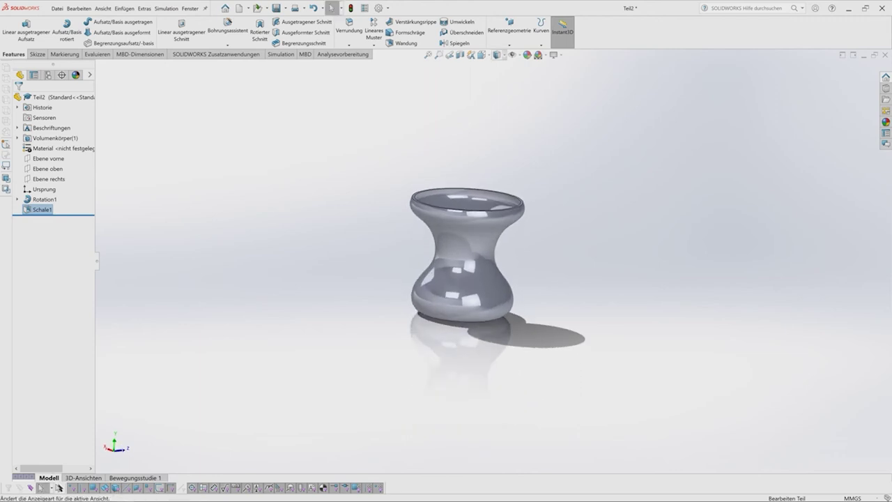
# Inspect the hollow interior with a section view, then return to front view without it.
pyautogui.click(481, 54)
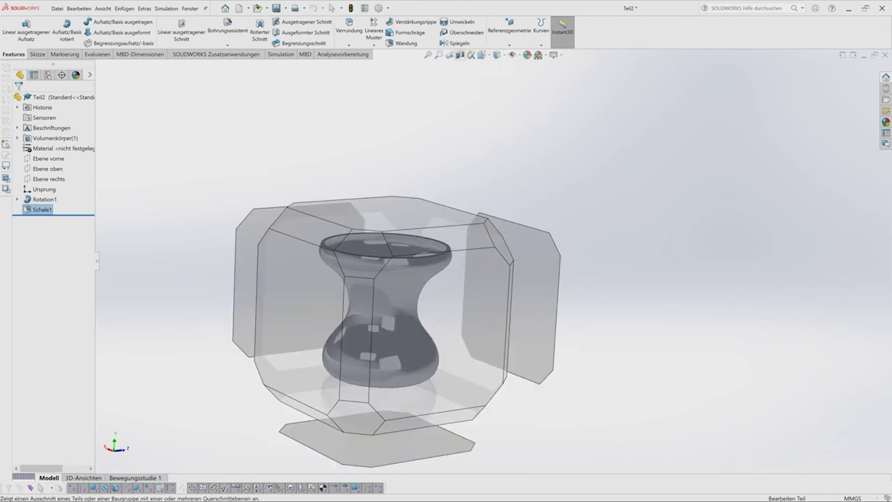
pyautogui.click(460, 54)
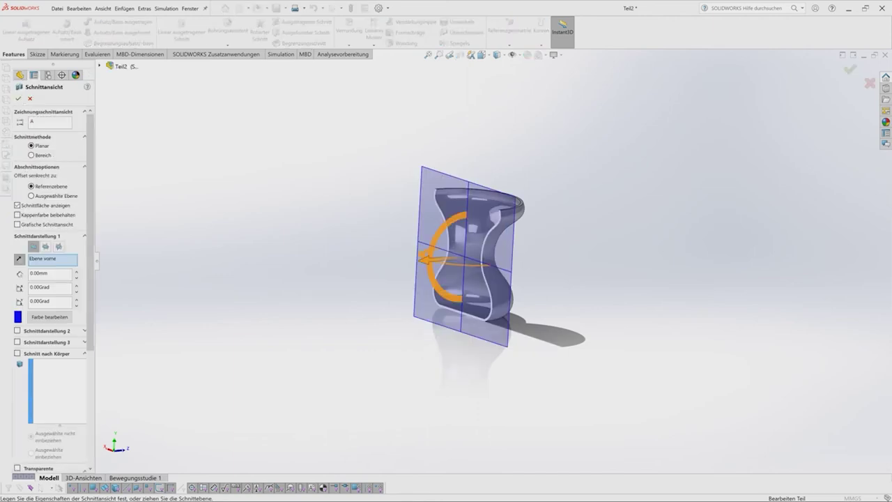
pyautogui.click(18, 99)
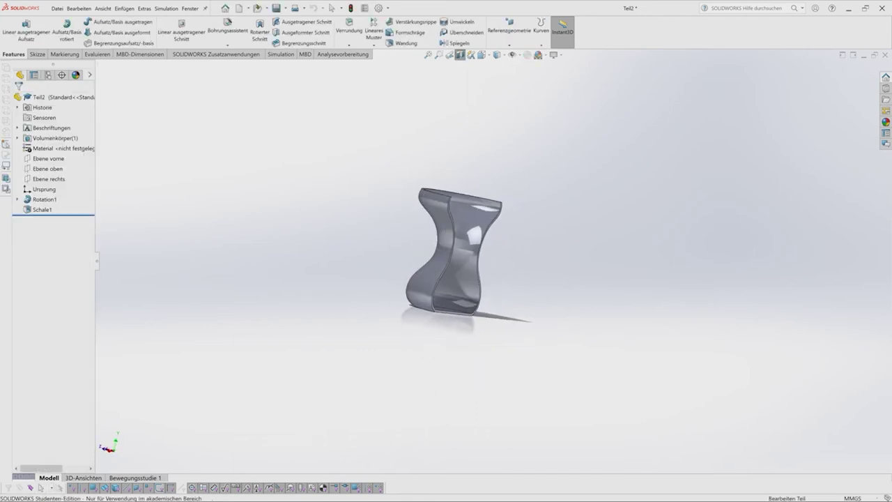
pyautogui.scroll(-5, 488, 283)
pyautogui.hotkey('ctrl', '1')
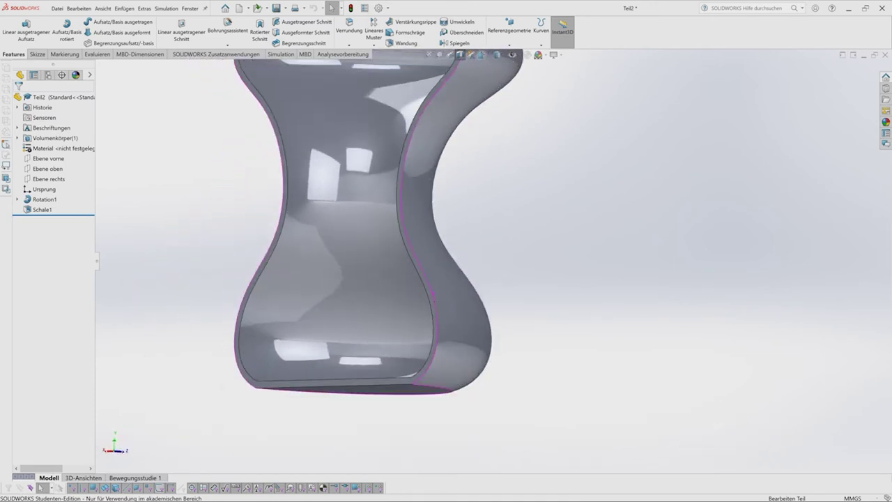
pyautogui.click(460, 55)
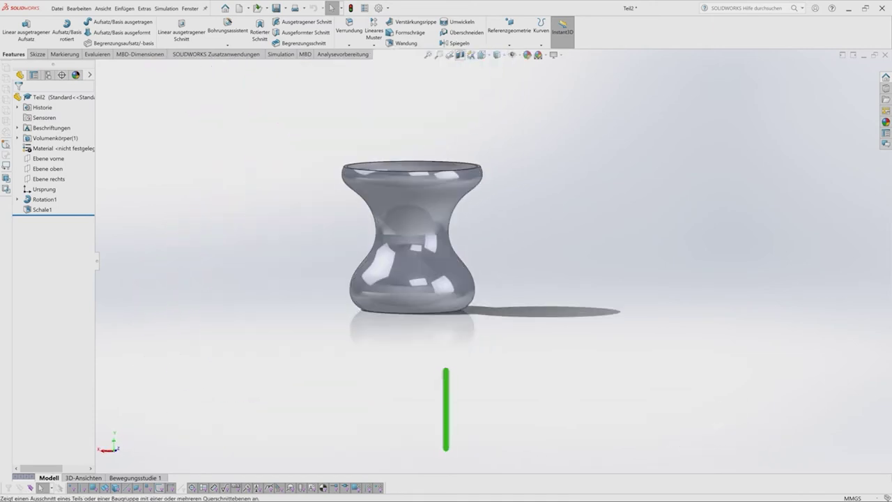
# Edit Schale1 to give the bottom face a separate 10 mm wall thickness.
pyautogui.rightClick(42, 209)
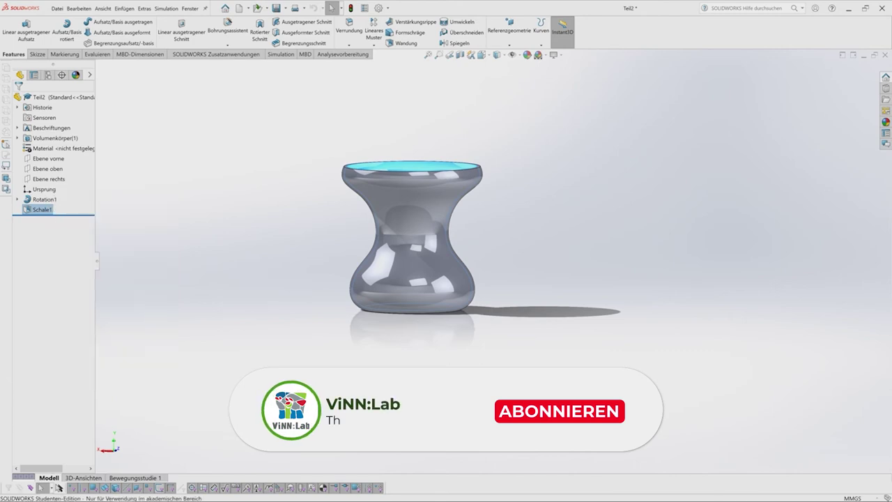
pyautogui.click(53, 203)
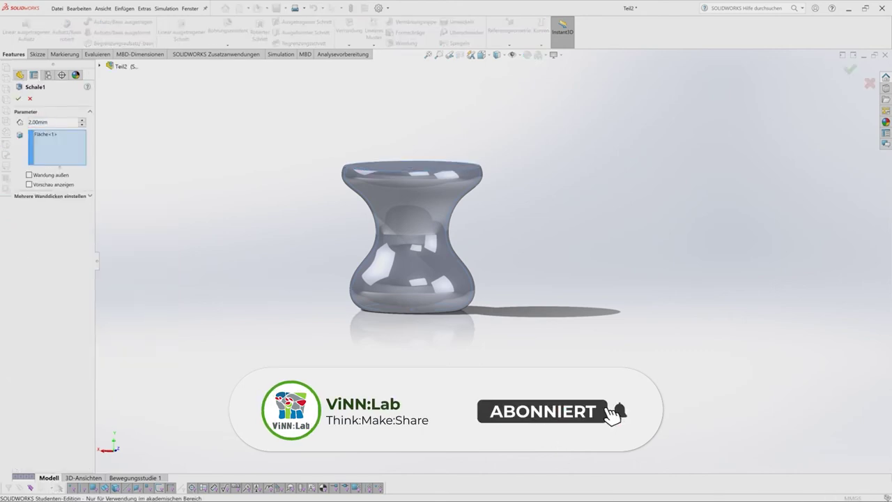
pyautogui.click(58, 230)
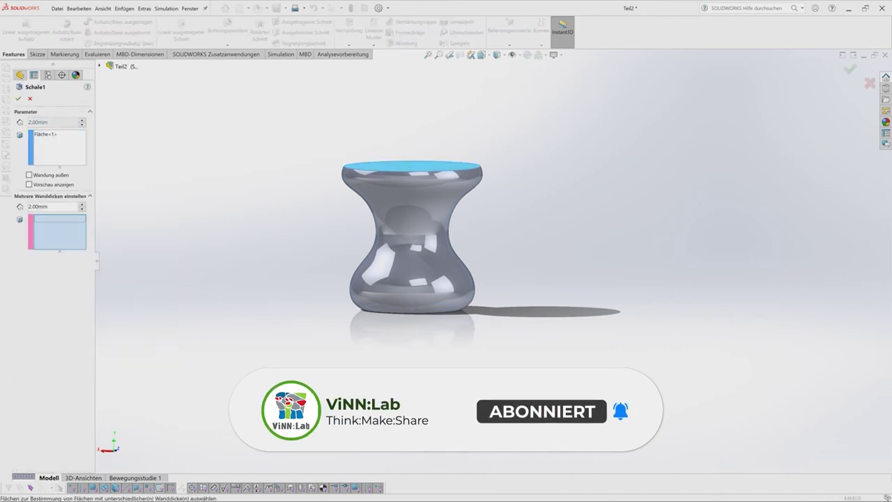
pyautogui.moveTo(418, 174); pyautogui.dragTo(415, 295, button='middle')
pyautogui.click(415, 295)
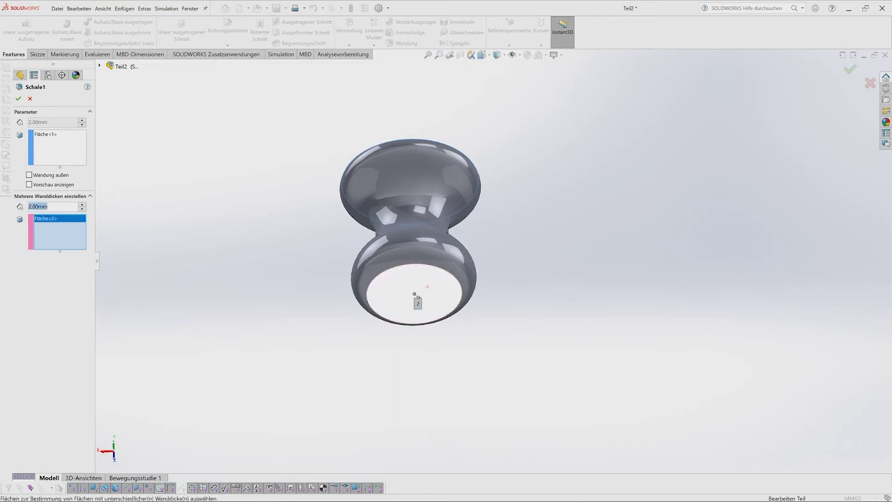
pyautogui.write('10')
pyautogui.press('Return')
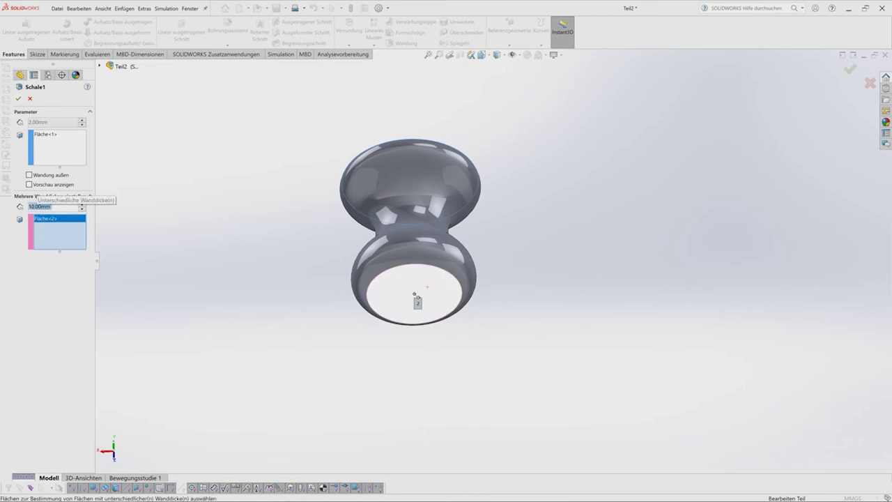
pyautogui.press('Return')
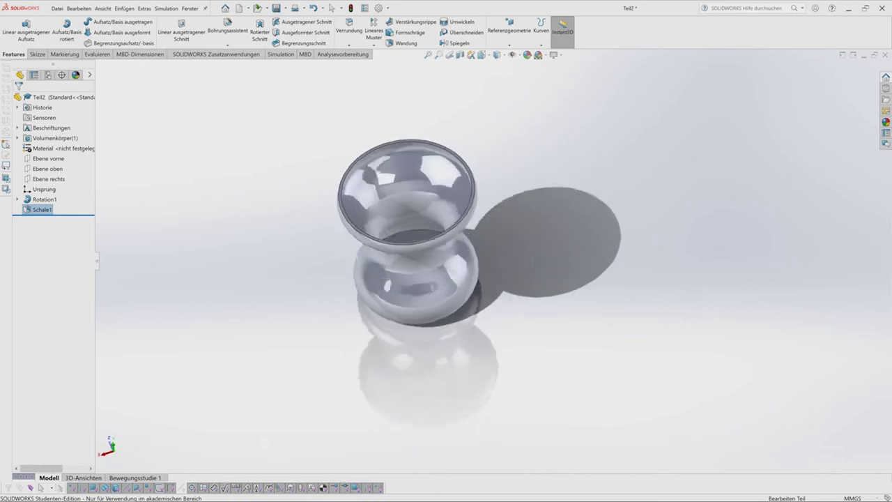
# In a front section view, fillet the inner edge where the floor meets the wall.
pyautogui.click(460, 55)
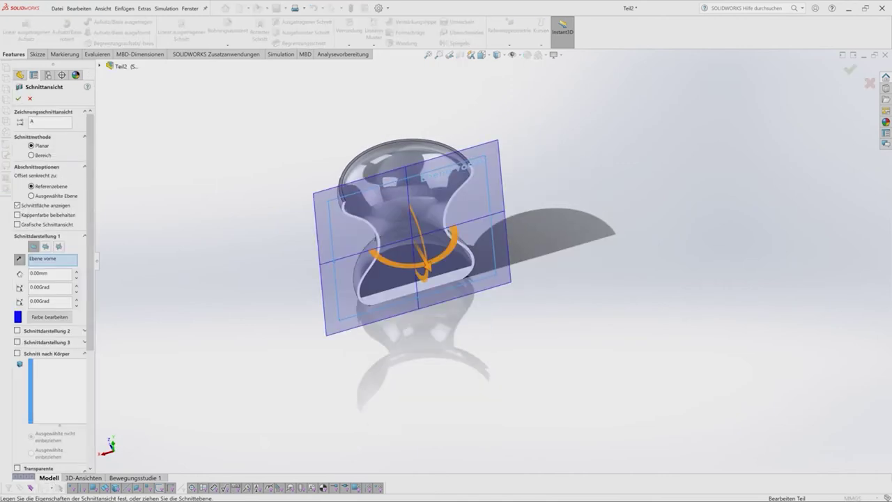
pyautogui.hotkey('ctrl', '1')
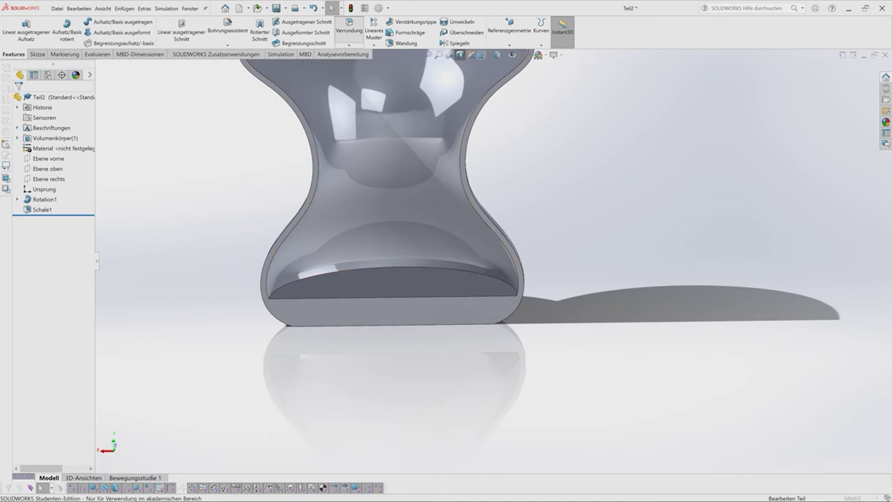
pyautogui.click(349, 31)
pyautogui.click(409, 267)
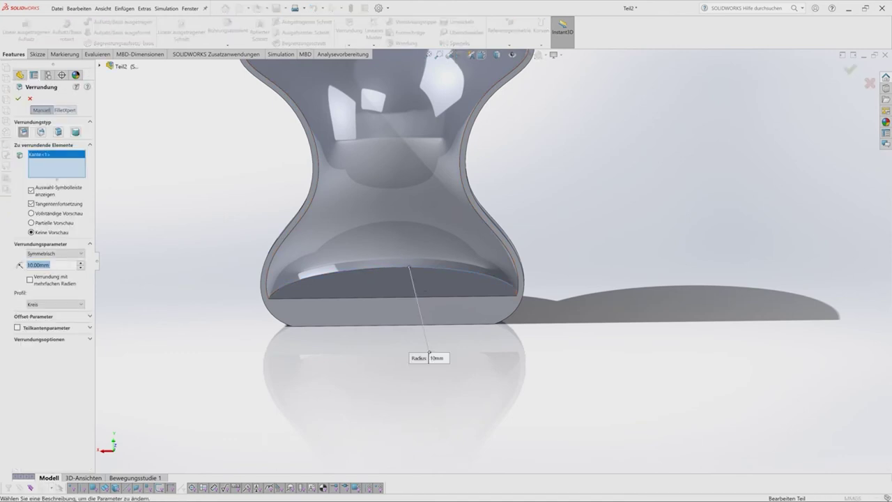
pyautogui.press('Return')
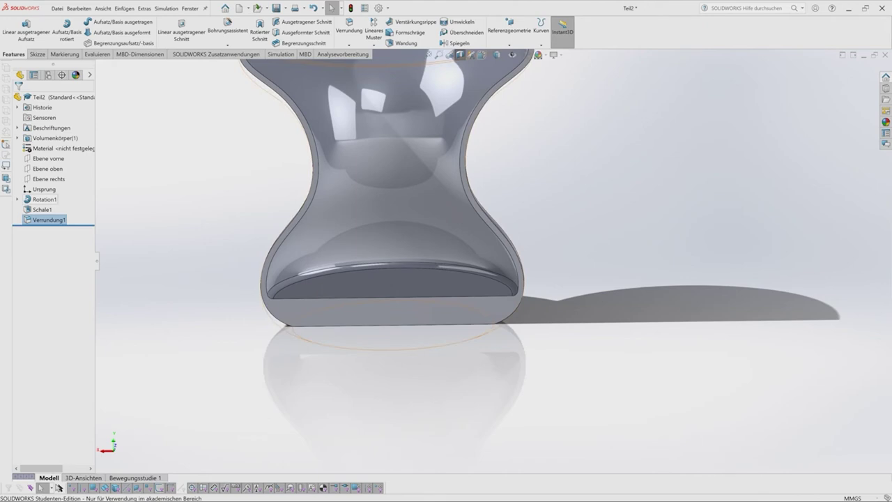
pyautogui.rightClick(39, 220)
pyautogui.click(51, 202)
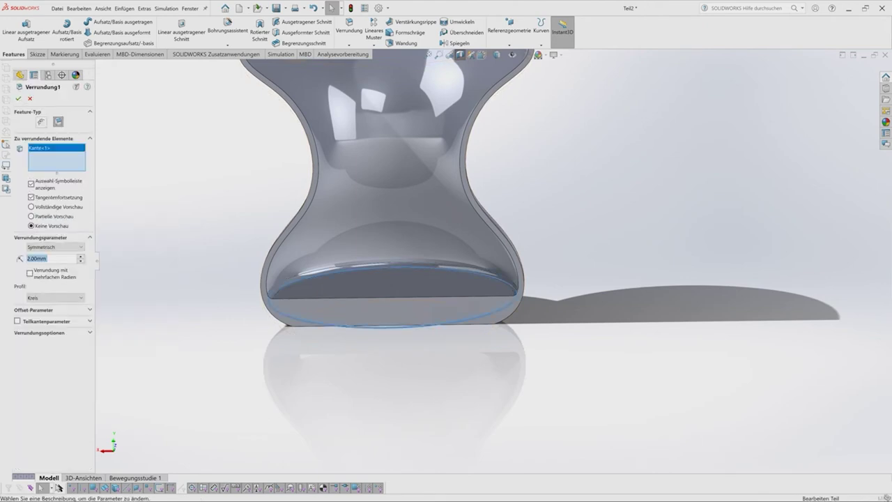
pyautogui.press('Return')
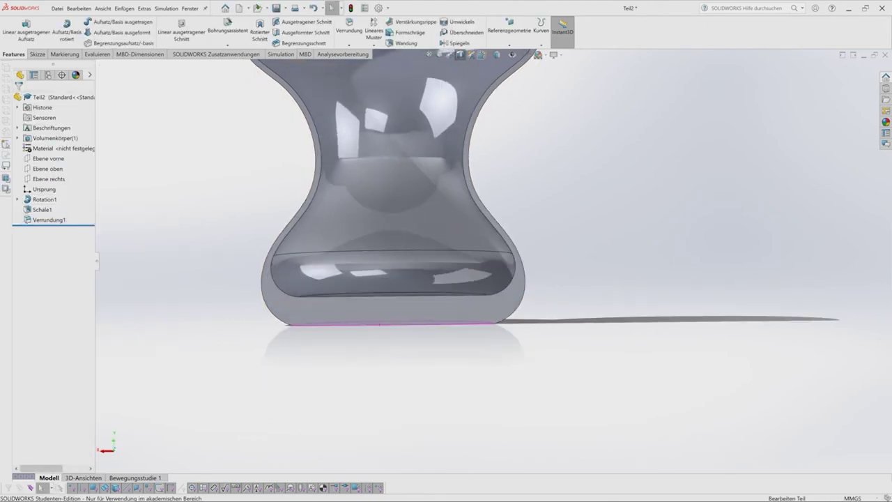
# Turn off the section view and show the whole part in isometric view.
pyautogui.moveTo(418, 279); pyautogui.dragTo(460, 251, button='middle')
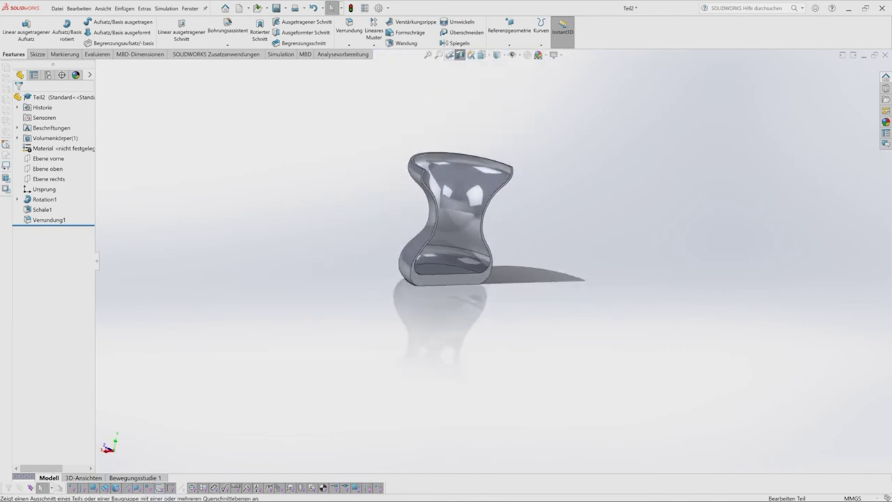
pyautogui.click(460, 55)
pyautogui.hotkey('ctrl', '1')
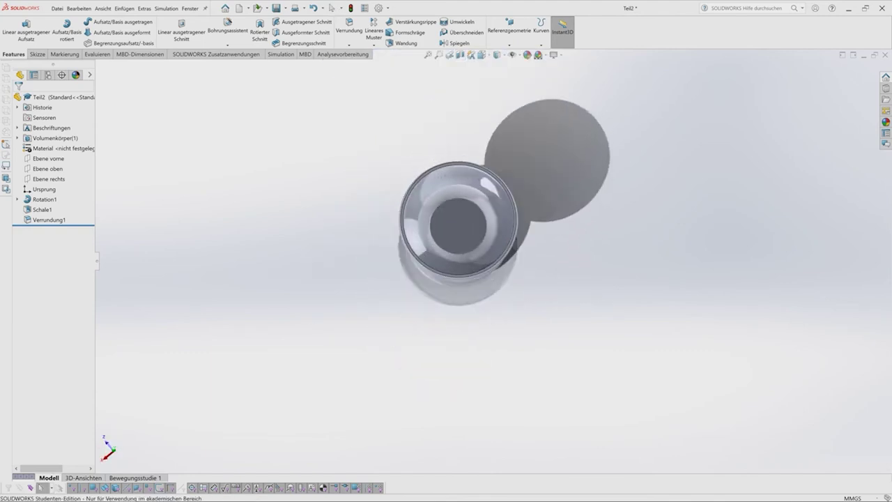
pyautogui.hotkey('ctrl', '7')
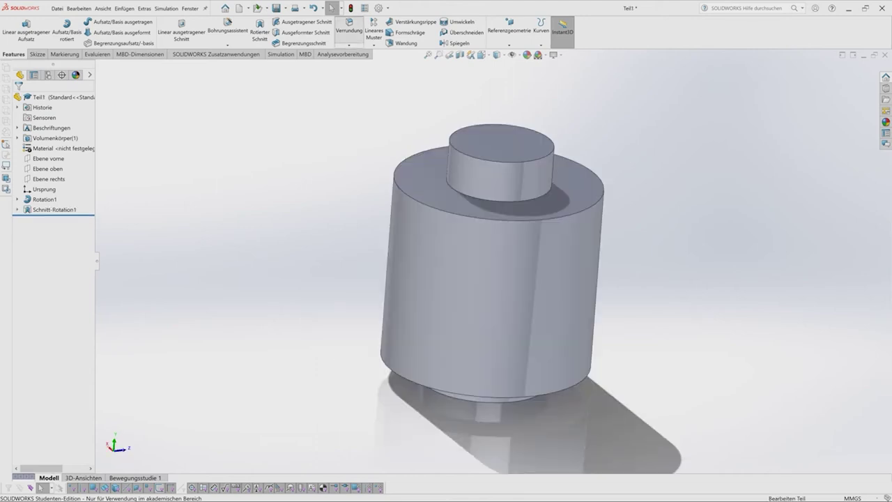
# Fillet the head cylinder's top and bottom edges with a 2 mm radius.
pyautogui.click(348, 27)
pyautogui.click(402, 190)
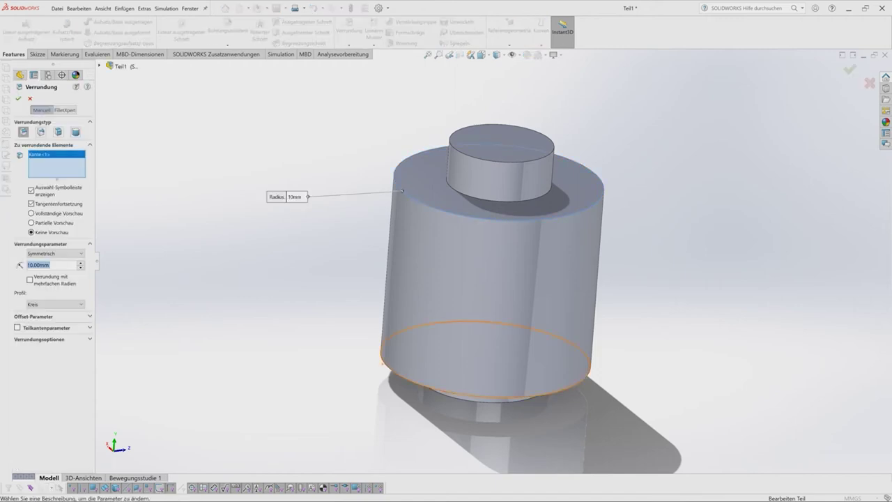
pyautogui.click(382, 360)
pyautogui.write('2')
pyautogui.press('Return')
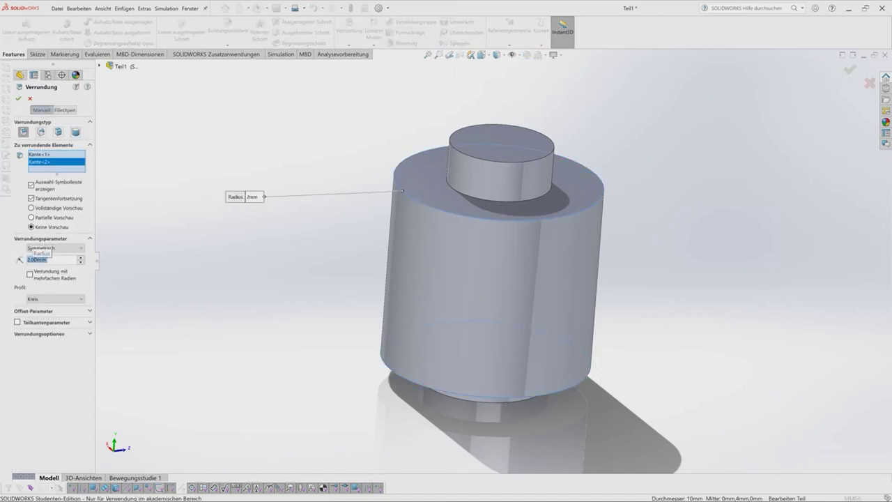
pyautogui.moveTo(488, 292); pyautogui.dragTo(530, 279, button='middle')
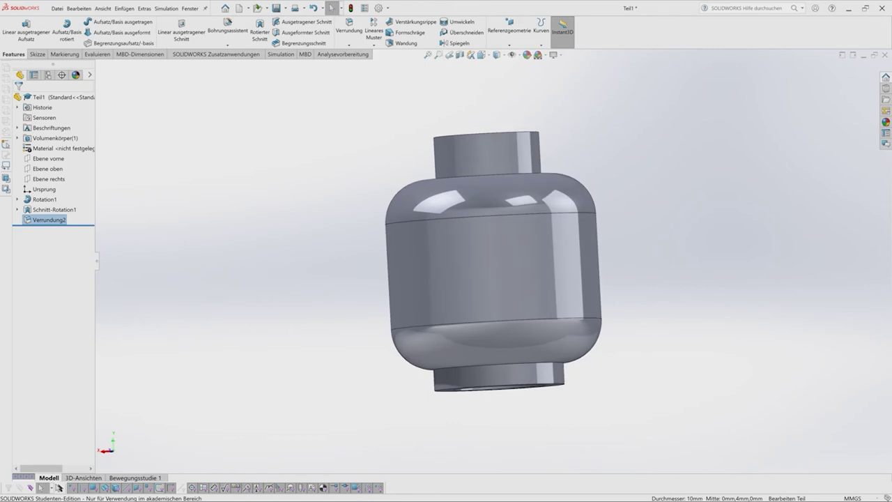
# Re-edit and confirm Verrundung2, check the underside, then start a new document.
pyautogui.rightClick(43, 220)
pyautogui.click(57, 200)
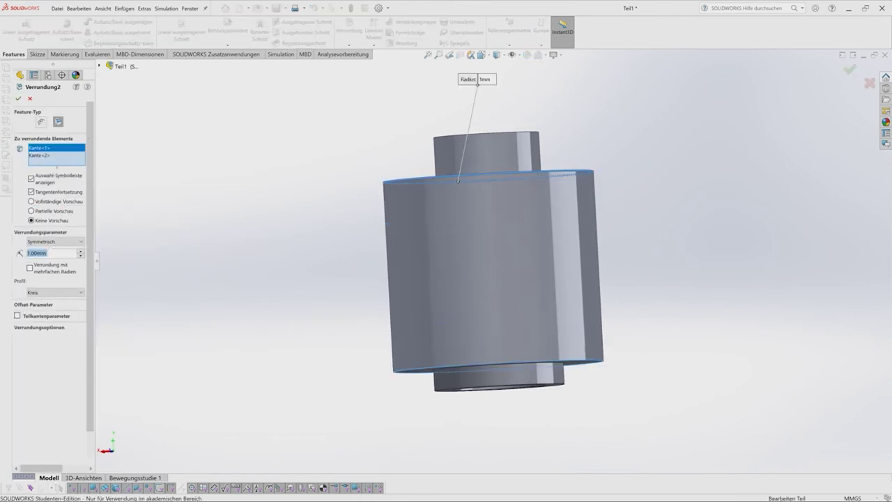
pyautogui.press('Return')
pyautogui.moveTo(488, 279); pyautogui.dragTo(530, 237, button='middle')
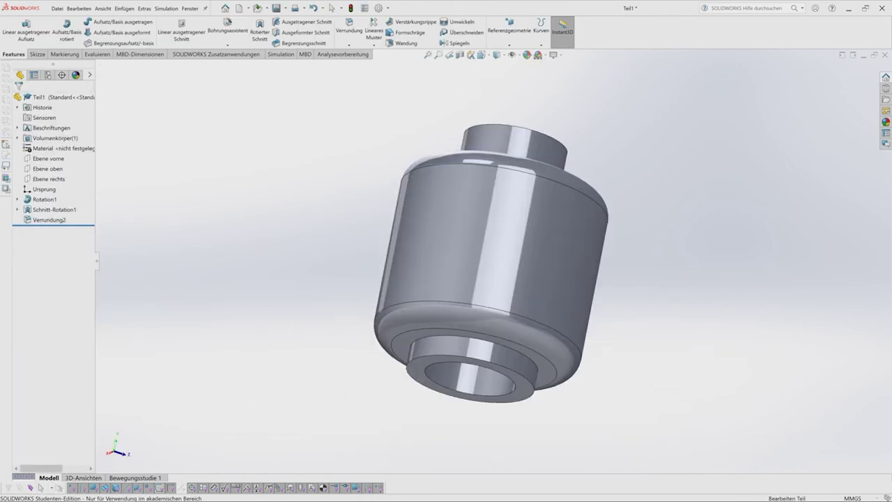
pyautogui.click(57, 9)
pyautogui.click(69, 22)
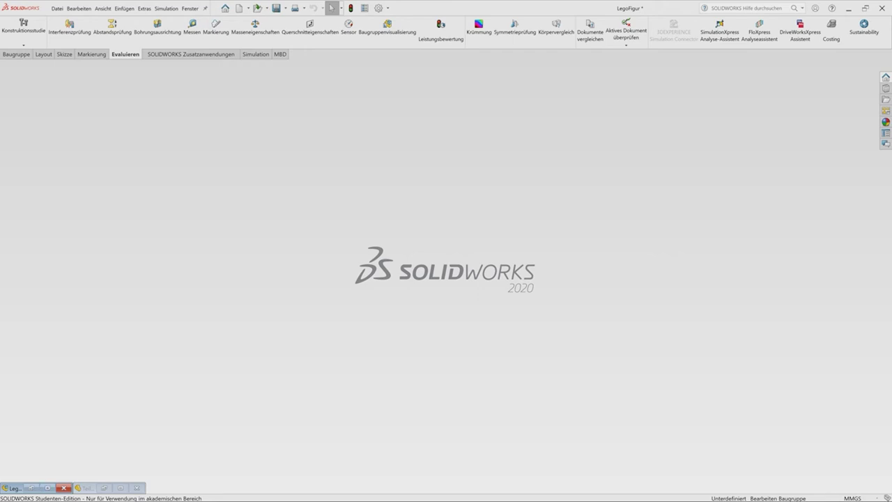
# Create a new assembly and select Arm, Arm_links, Bein_links, Bein_rechts, Hüfte, Kopf and Körper for insertion.
pyautogui.click(57, 8)
pyautogui.click(70, 21)
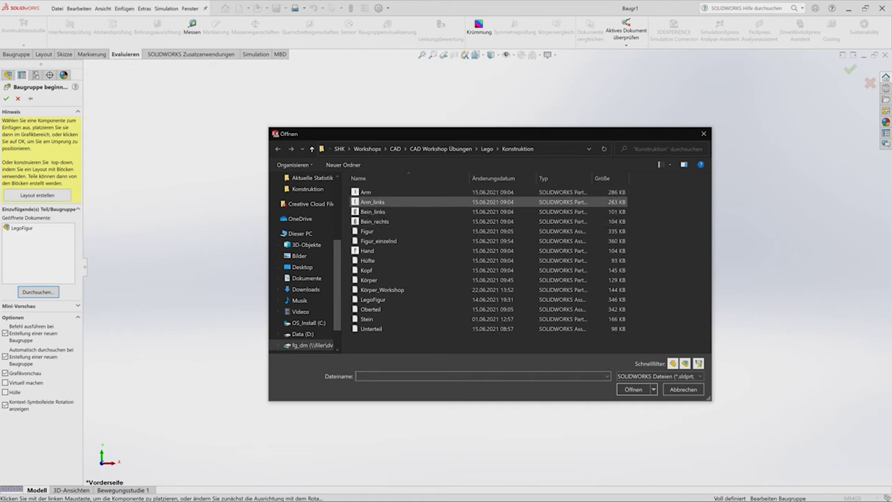
pyautogui.moveTo(418, 270); pyautogui.dragTo(418, 279)
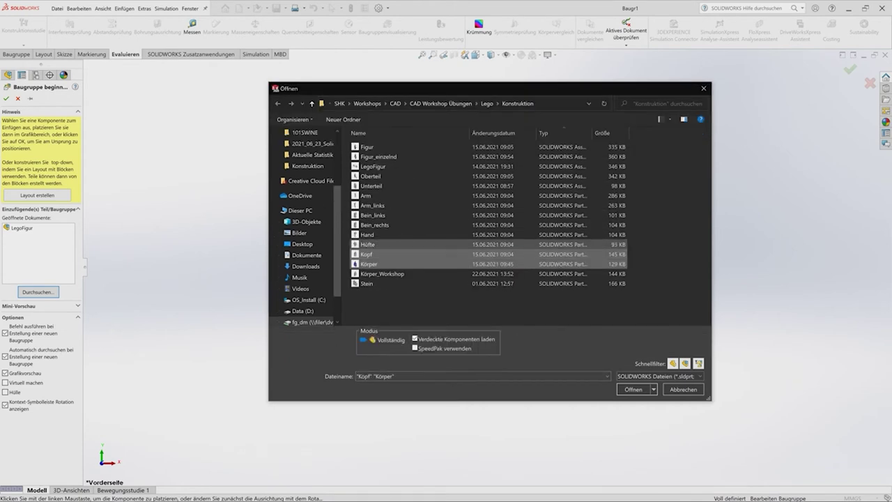
pyautogui.keyDown('ctrl'); pyautogui.click(367, 244); pyautogui.keyUp('ctrl')
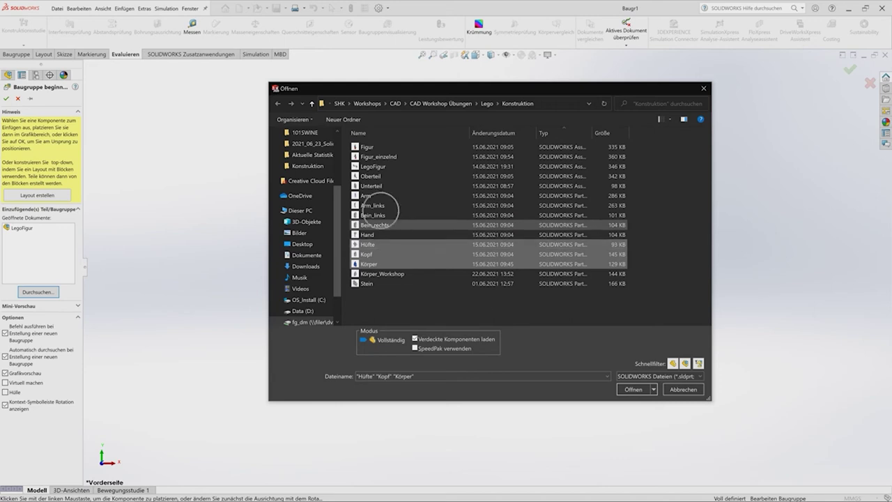
pyautogui.keyDown('ctrl'); pyautogui.click(375, 225); pyautogui.keyUp('ctrl')
pyautogui.keyDown('ctrl'); pyautogui.click(371, 205); pyautogui.keyUp('ctrl')
pyautogui.keyDown('ctrl'); pyautogui.click(366, 195); pyautogui.keyUp('ctrl')
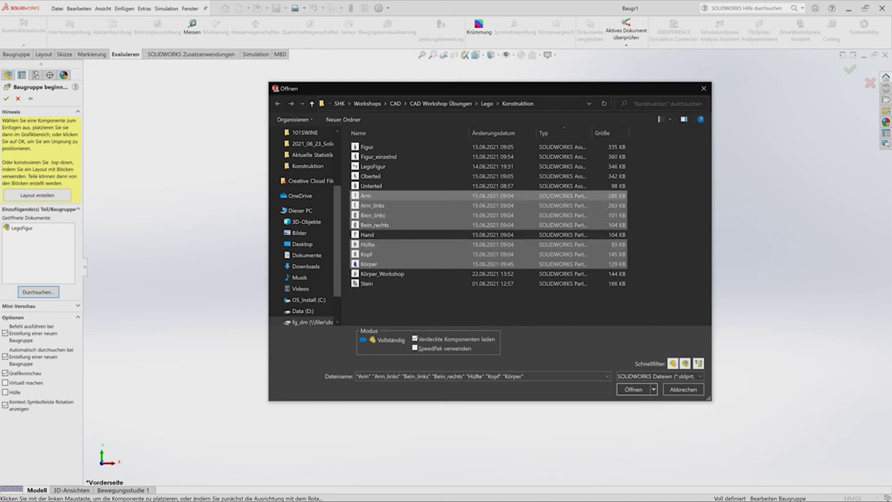
pyautogui.press('Return')
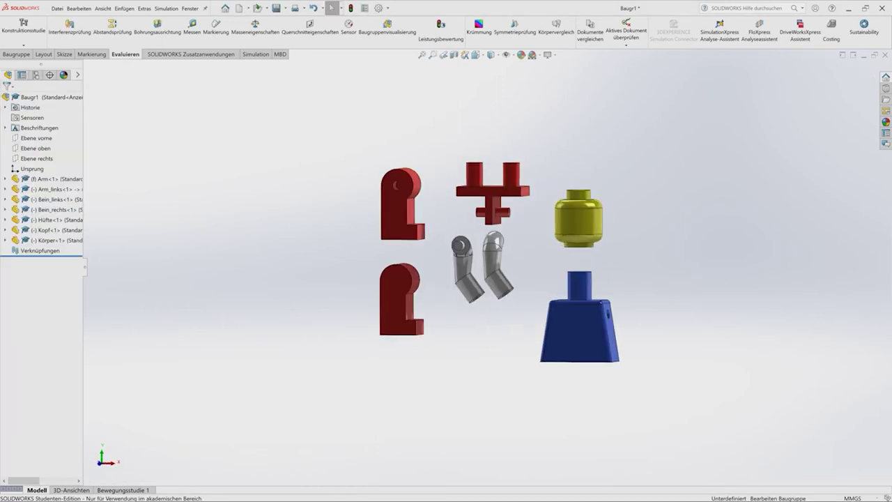
# Widen the feature tree, unfix the Arm component and drag it lower.
pyautogui.moveTo(84, 267); pyautogui.dragTo(193, 267)
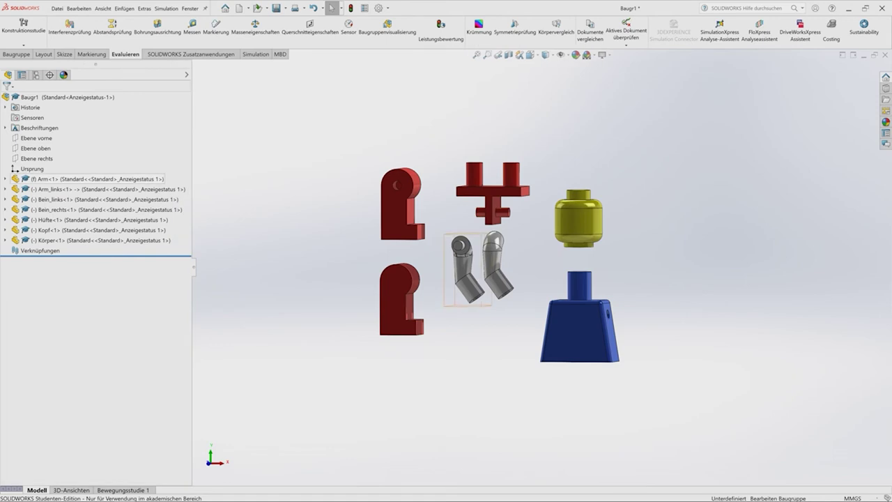
pyautogui.click(464, 275)
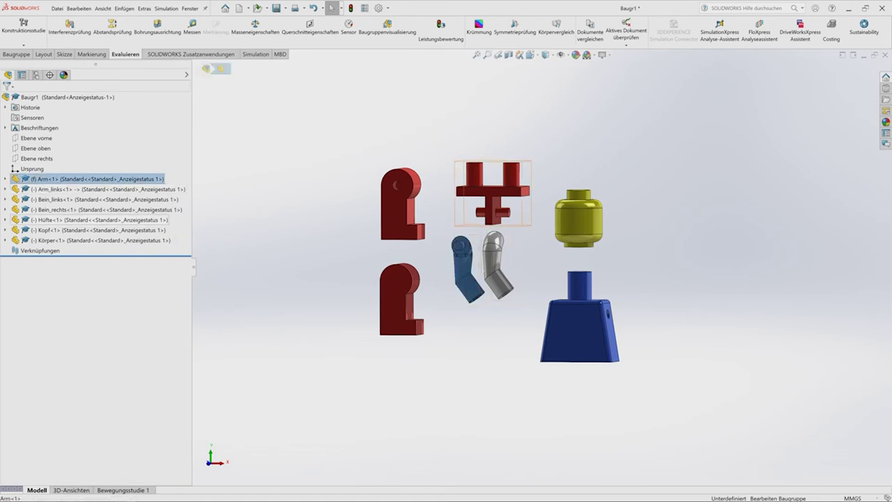
pyautogui.rightClick(46, 180)
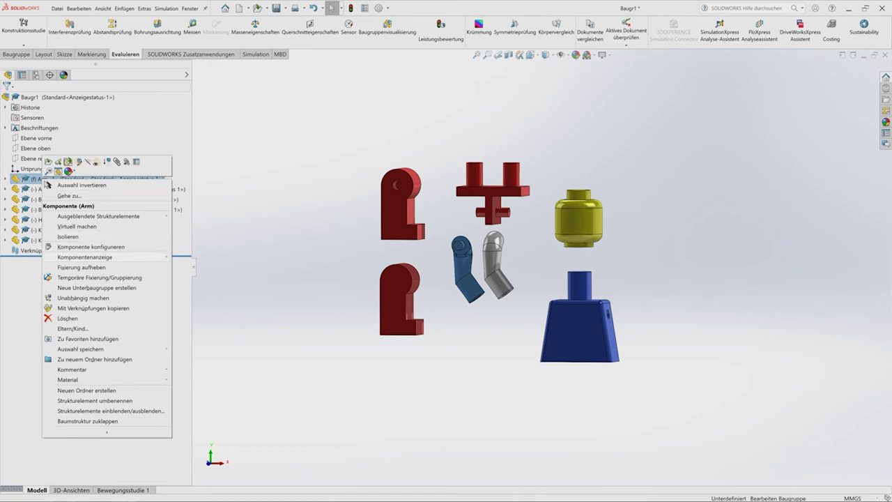
pyautogui.click(82, 267)
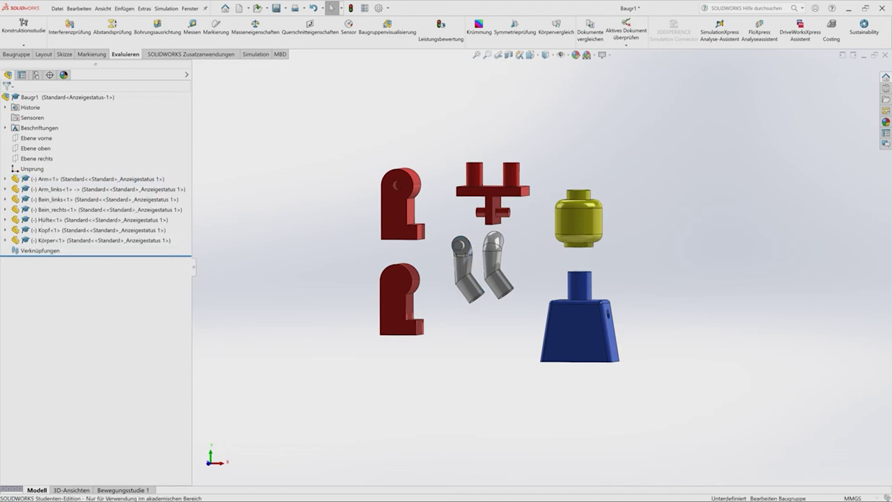
pyautogui.moveTo(467, 264)
pyautogui.mouseDown()
pyautogui.moveTo(440, 348)
pyautogui.moveTo(457, 278)
pyautogui.moveTo(501, 279)
pyautogui.mouseUp()
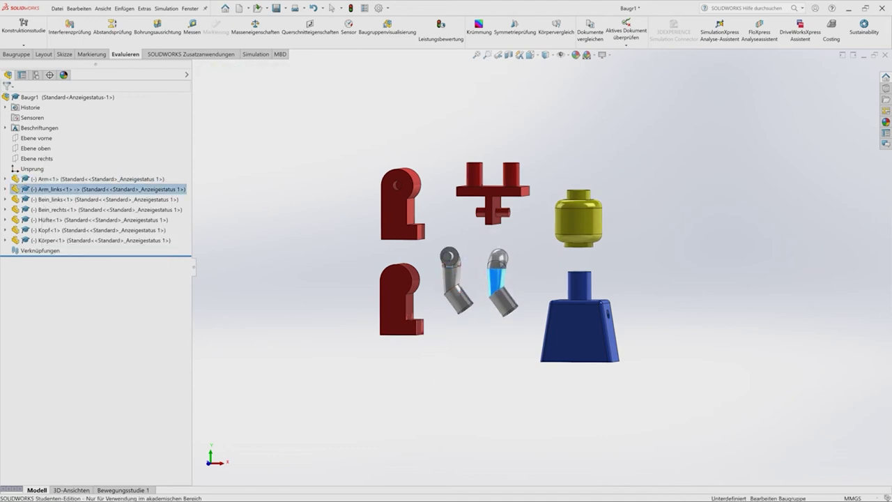
# Fix the Körper torso in place and orbit the view slightly.
pyautogui.click(584, 332)
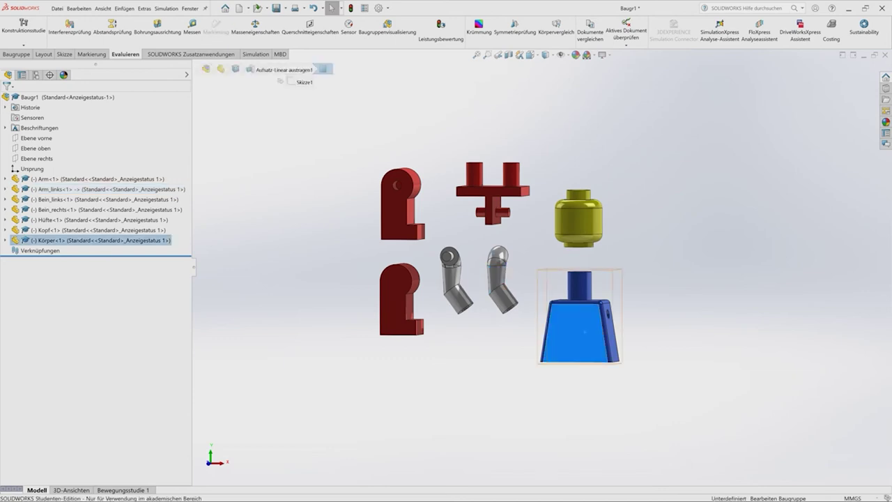
pyautogui.press('Escape')
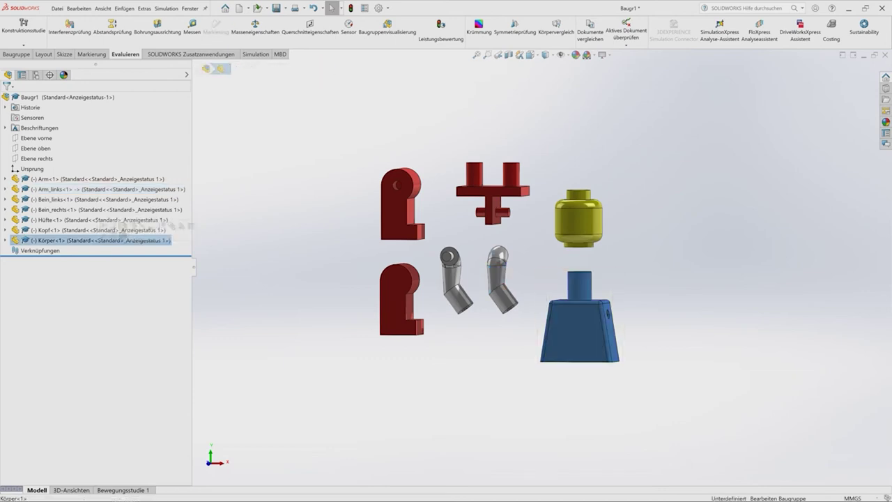
pyautogui.rightClick(67, 240)
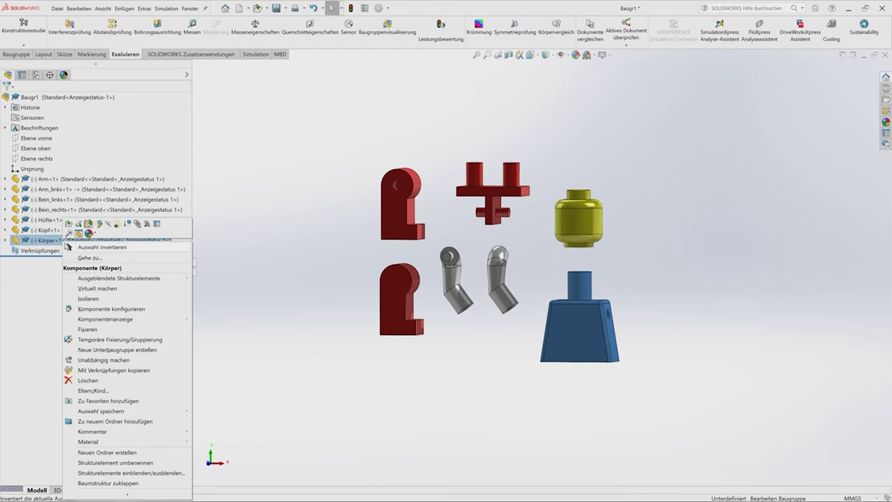
pyautogui.click(87, 329)
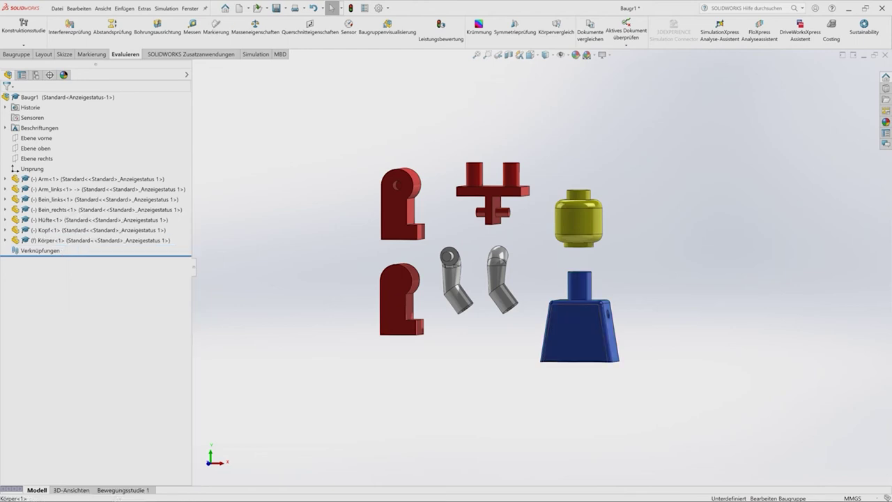
pyautogui.click(570, 323)
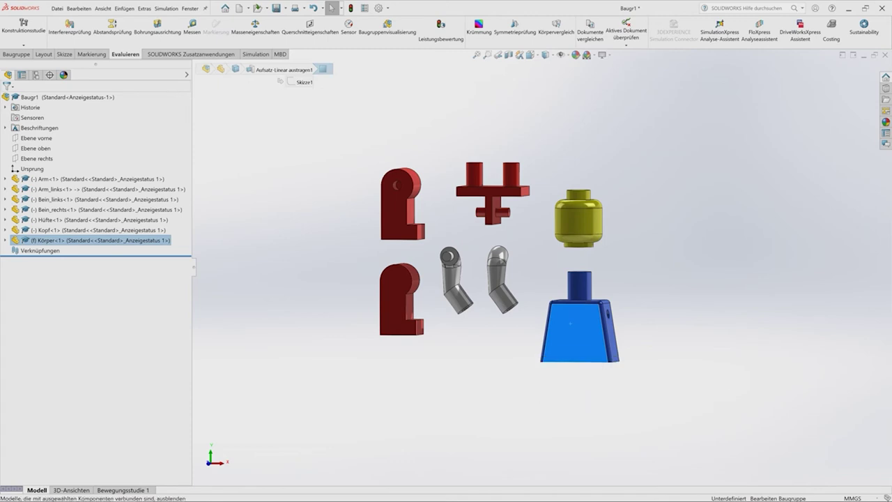
pyautogui.press('Escape')
pyautogui.moveTo(579, 419); pyautogui.dragTo(613, 418, button='middle')
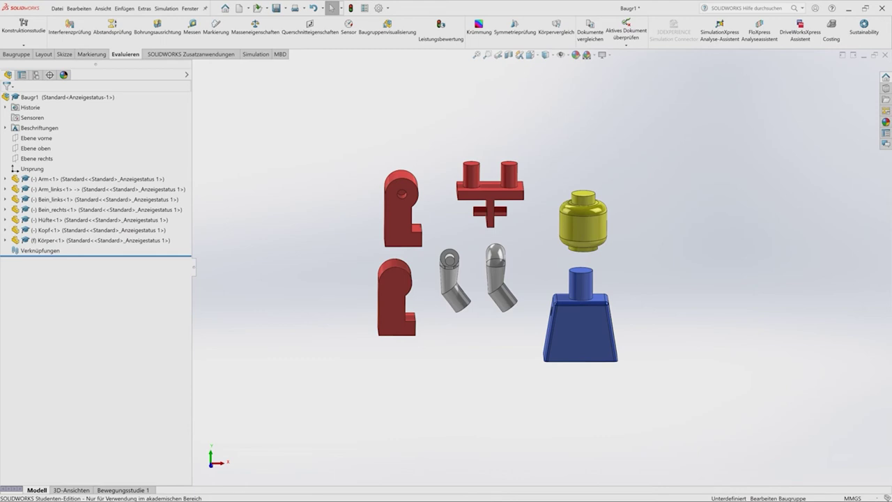
pyautogui.click(16, 54)
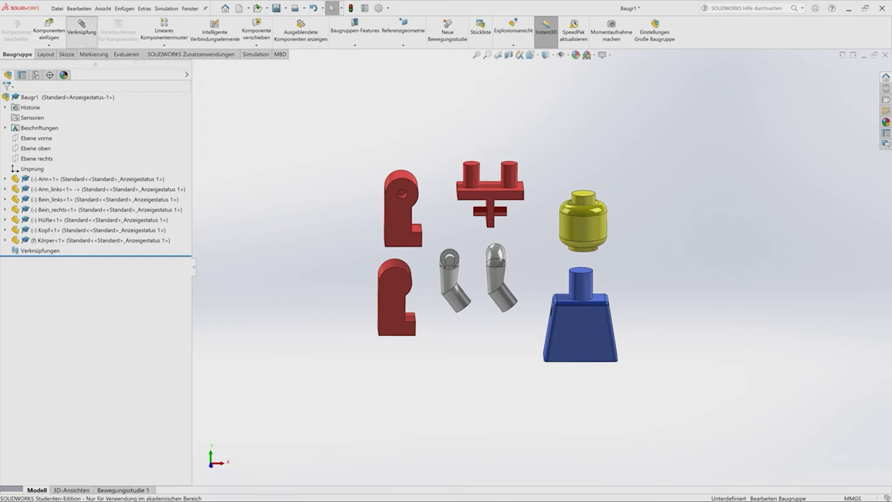
# Mate the hip's left peg concentric with the torso's left underside hole.
pyautogui.click(82, 32)
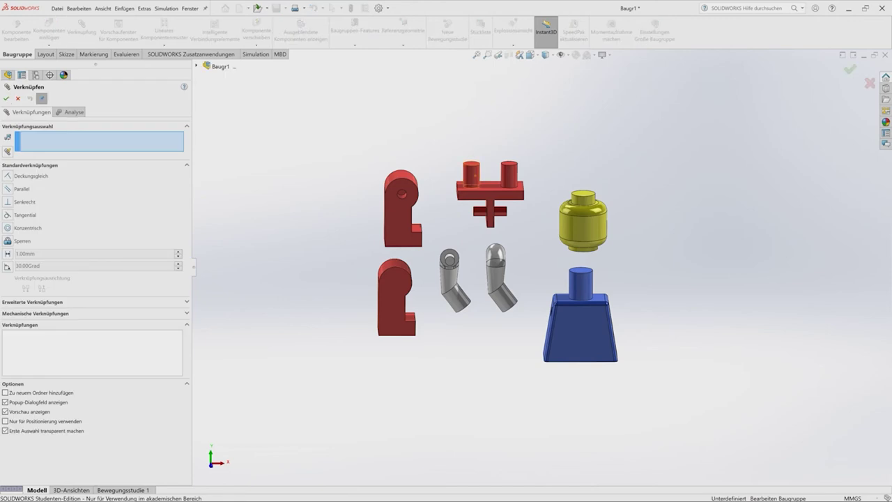
pyautogui.click(472, 177)
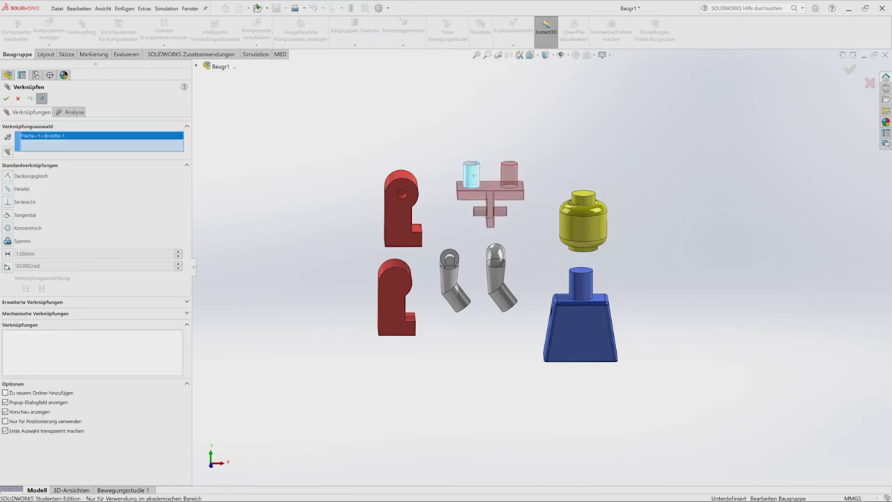
pyautogui.moveTo(579, 327); pyautogui.dragTo(579, 279, button='middle')
pyautogui.scroll(-5, 558, 293)
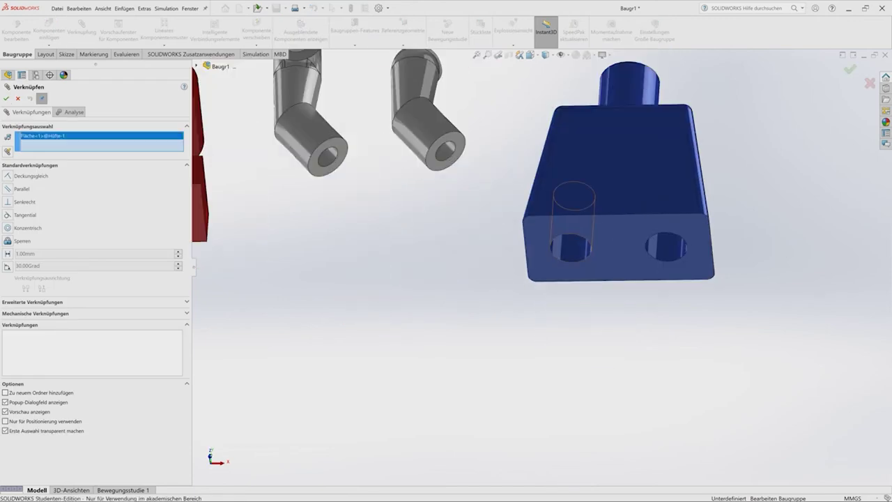
pyautogui.click(570, 248)
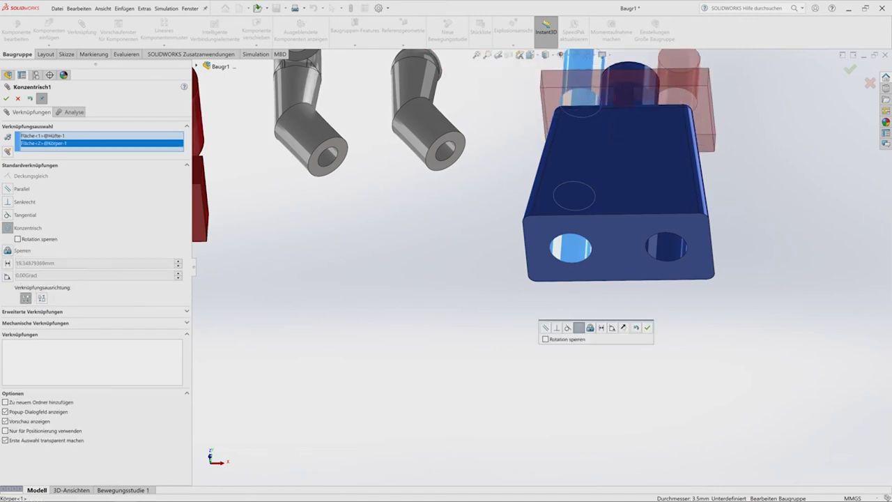
pyautogui.scroll(5, 557, 209)
pyautogui.moveTo(558, 209); pyautogui.dragTo(530, 230, button='middle')
pyautogui.press('Return')
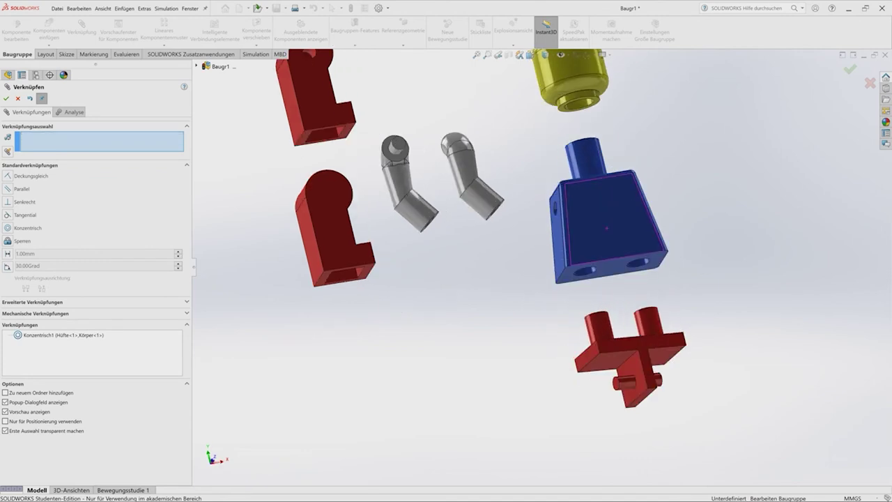
# Add a second concentric mate between the other torso hole and hip peg.
pyautogui.click(639, 251)
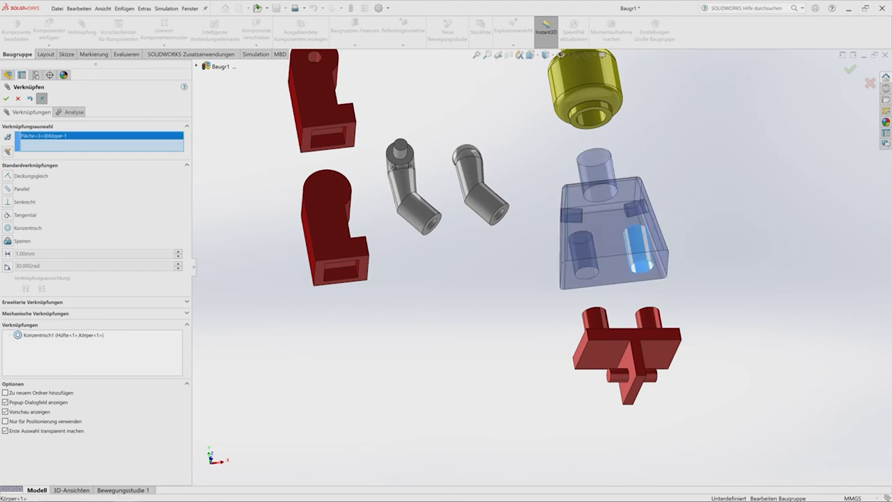
pyautogui.click(648, 319)
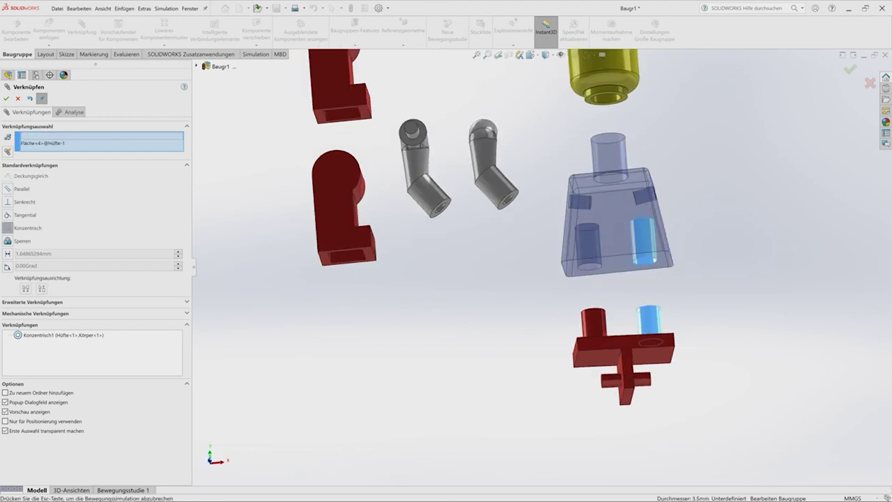
pyautogui.click(797, 324)
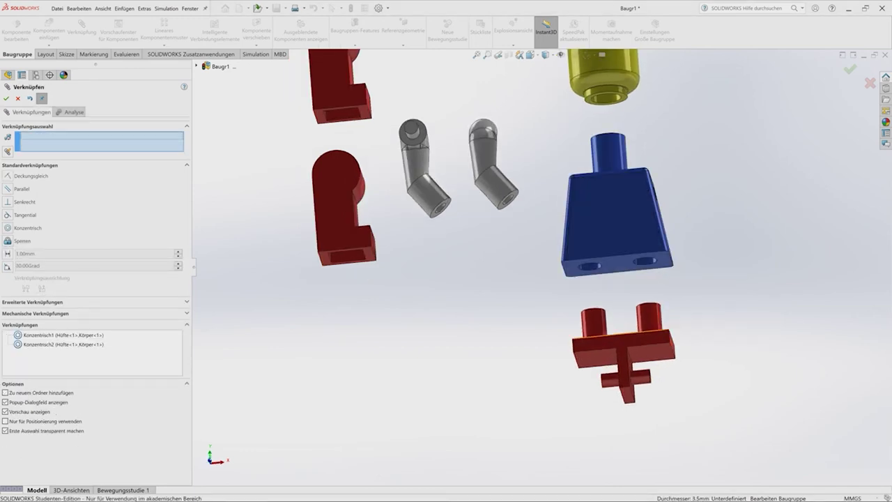
pyautogui.moveTo(624, 345); pyautogui.dragTo(627, 380)
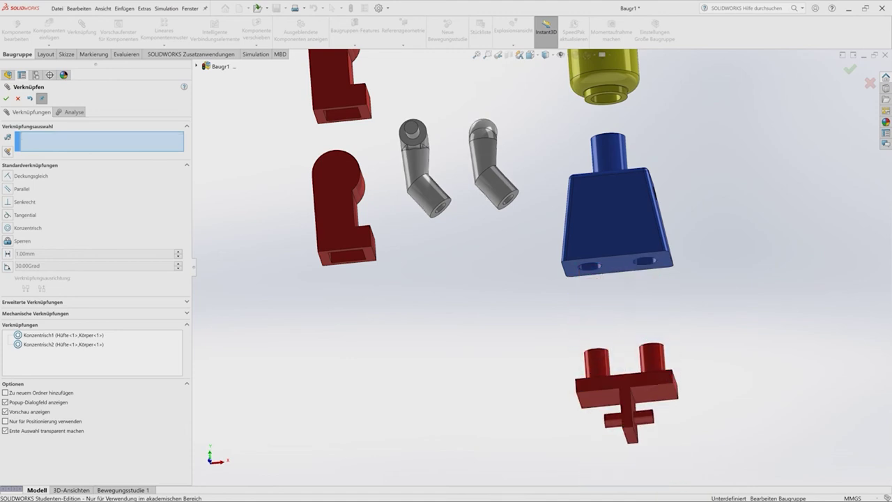
pyautogui.hotkey('ctrl', '7')
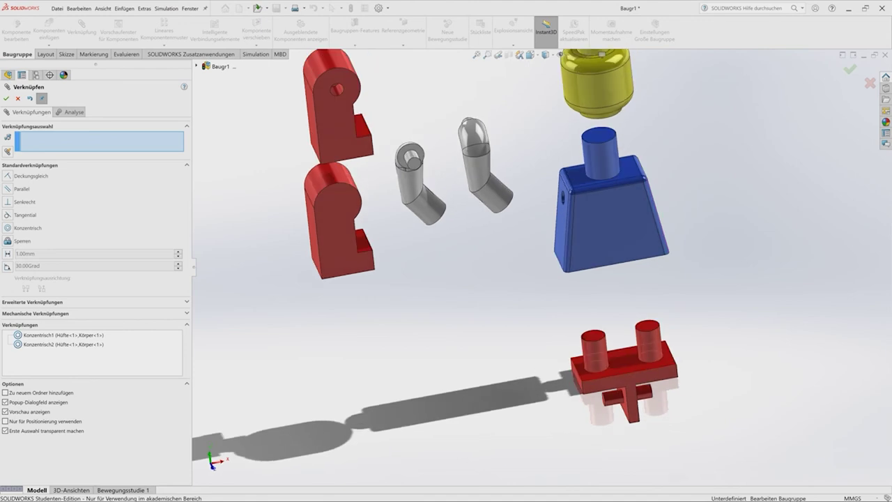
# Make the torso's bottom face coincident with the hip's top face.
pyautogui.click(648, 359)
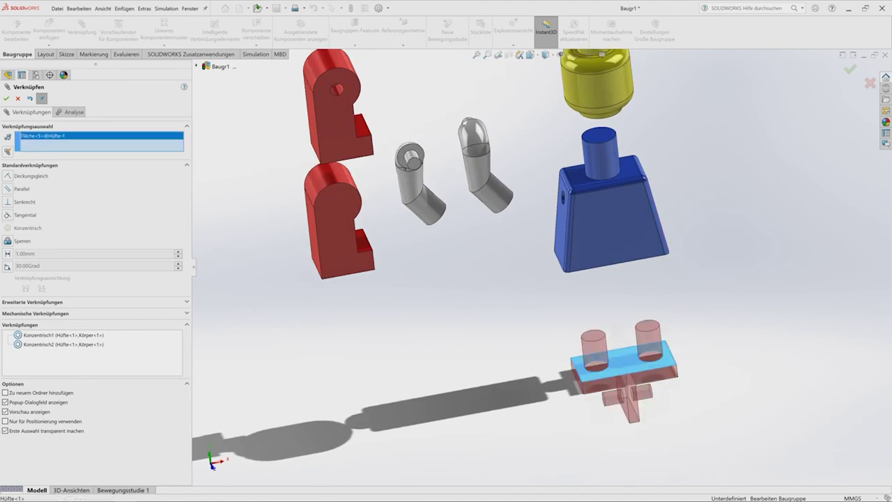
pyautogui.hotkey('shift', 'Down')
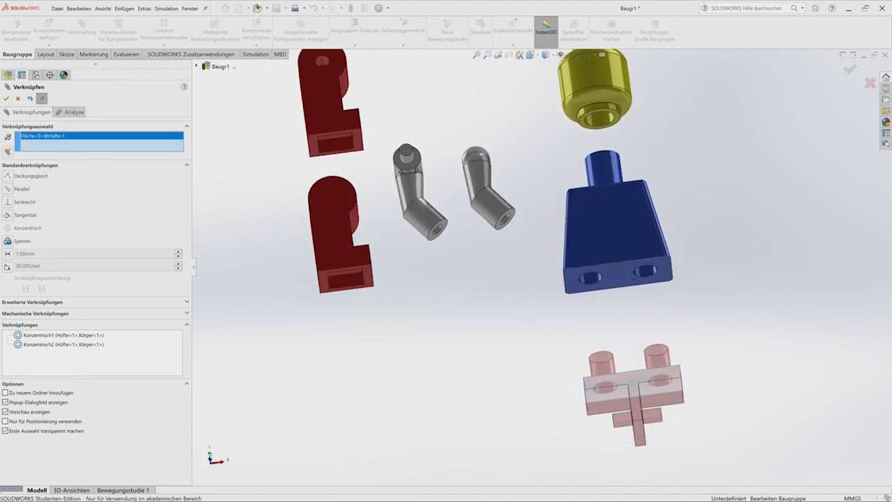
pyautogui.click(617, 275)
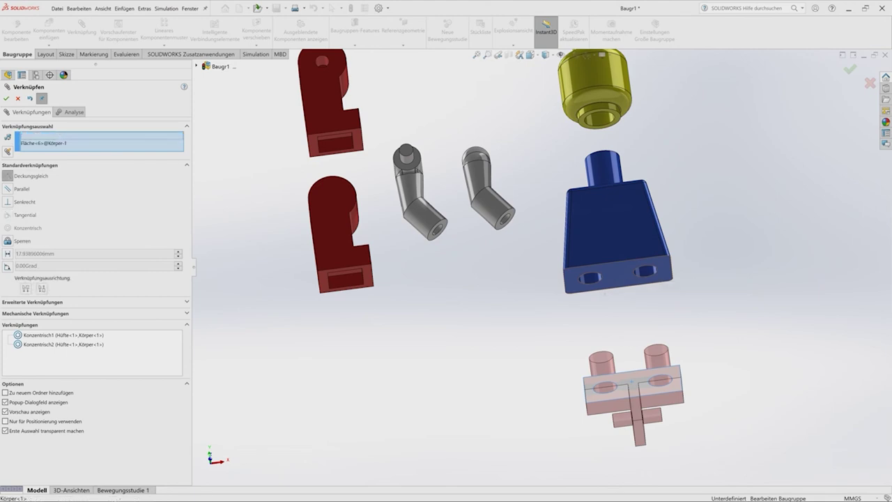
pyautogui.click(632, 382)
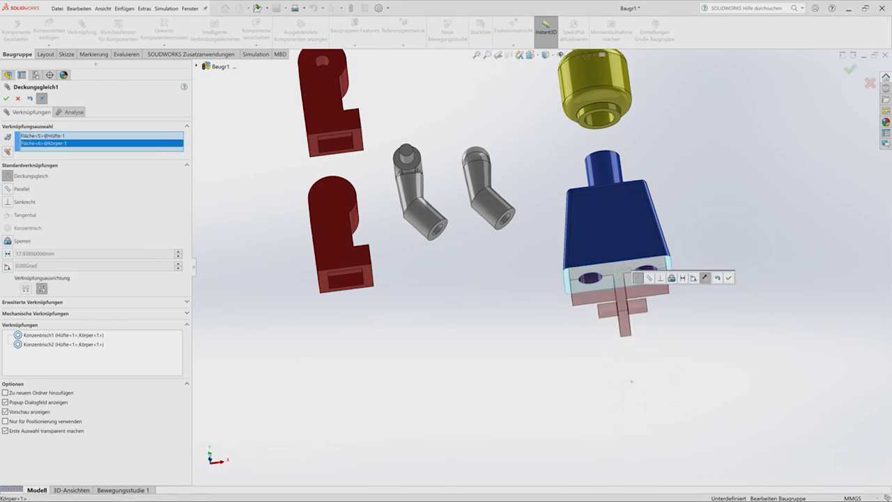
pyautogui.press('Return')
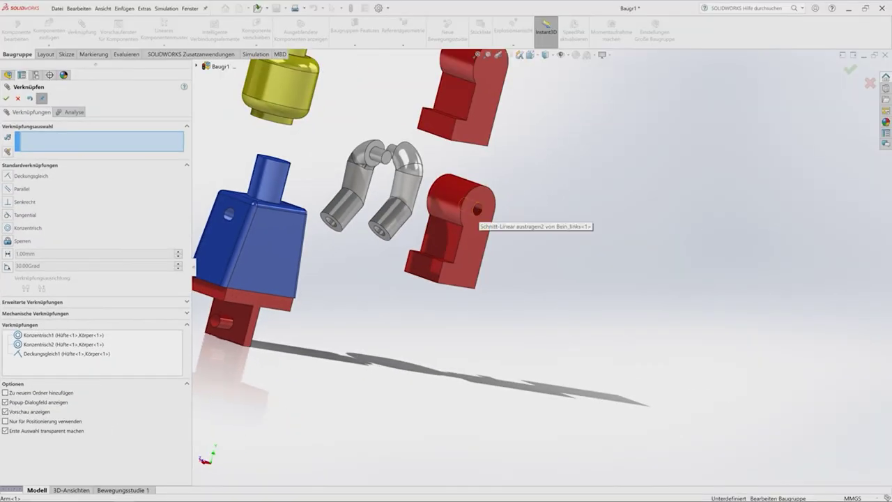
# Add a Konzentrisch mate between the left leg's pin hole and the hip pin.
pyautogui.click(476, 209)
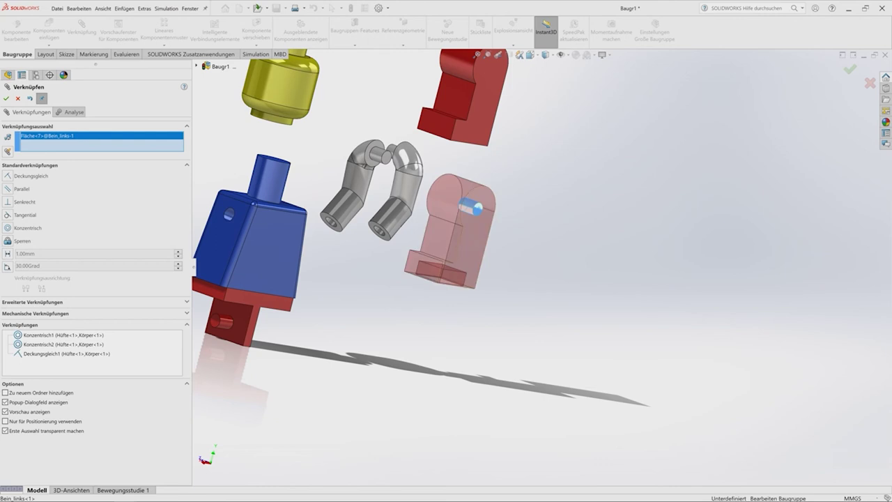
pyautogui.moveTo(476, 210)
pyautogui.mouseDown(button='middle')
pyautogui.moveTo(502, 210)
pyautogui.moveTo(481, 208)
pyautogui.mouseUp(button='middle')
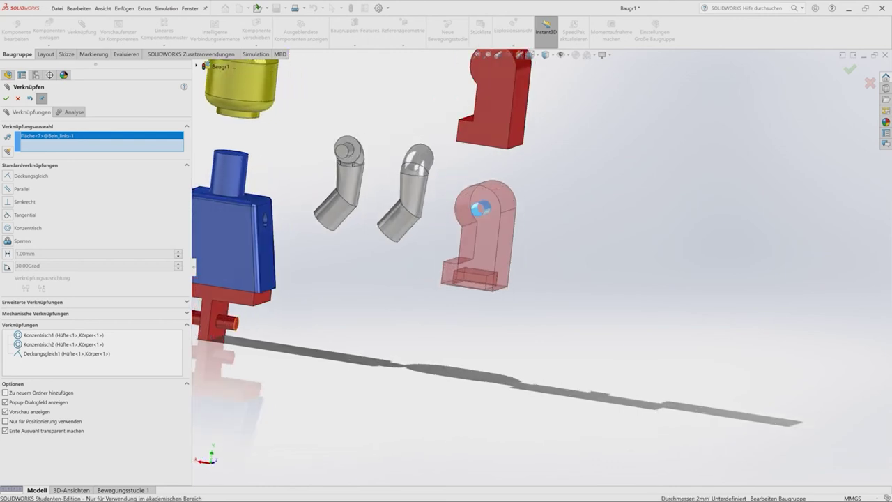
pyautogui.click(481, 208)
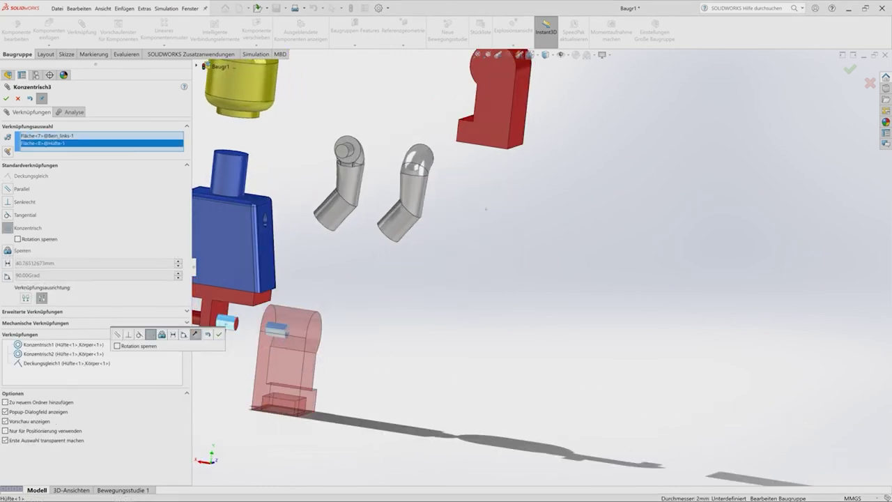
pyautogui.press('Return')
# Make the left leg's inner face Deckungsgleich with the hip's side face.
pyautogui.scroll(-5, 486, 209)
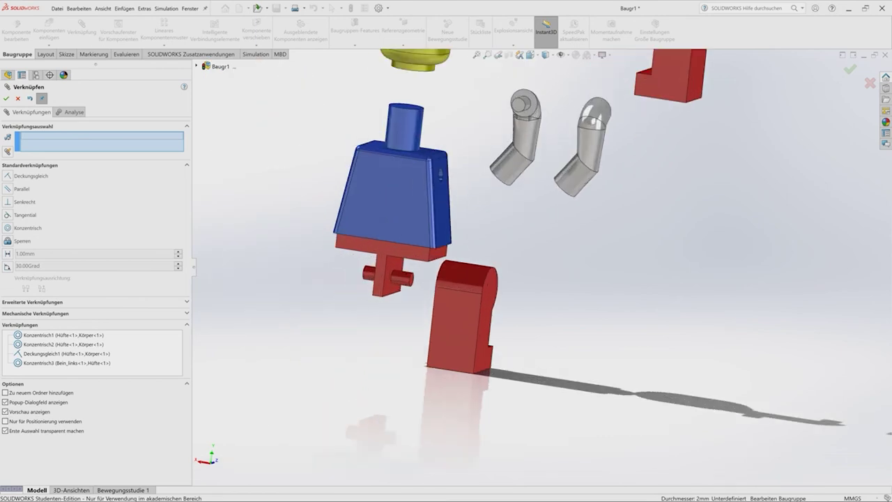
pyautogui.click(412, 251)
pyautogui.moveTo(412, 251)
pyautogui.mouseDown(button='middle')
pyautogui.moveTo(467, 322)
pyautogui.moveTo(376, 307)
pyautogui.mouseUp(button='middle')
pyautogui.click(467, 322)
pyautogui.press('Return')
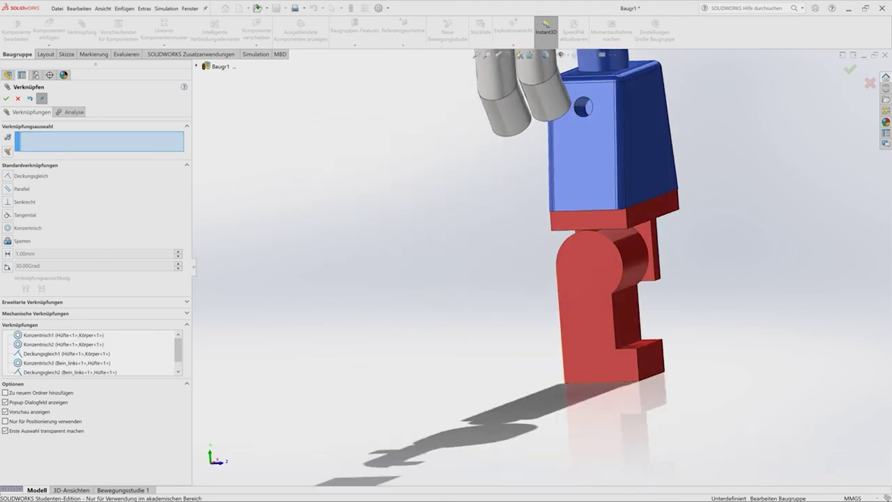
# Swing the left leg about the hip to test the mates.
pyautogui.moveTo(593, 314)
pyautogui.mouseDown()
pyautogui.moveTo(607, 359)
pyautogui.moveTo(614, 327)
pyautogui.mouseUp()
pyautogui.moveTo(613, 328); pyautogui.dragTo(516, 314, button='middle')
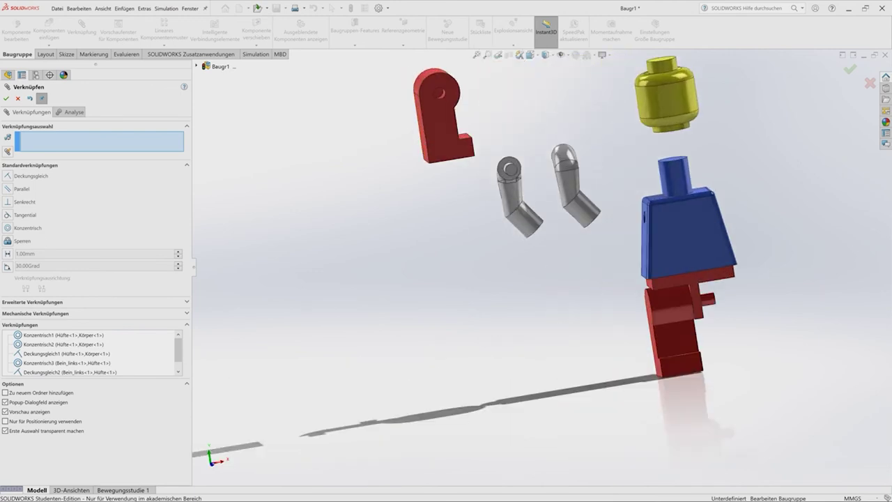
pyautogui.scroll(-3, 404, 70)
# Add Konzentrisch4 between the right leg's pin hole and the hip's other pin.
pyautogui.click(503, 164)
pyautogui.scroll(3, 533, 269)
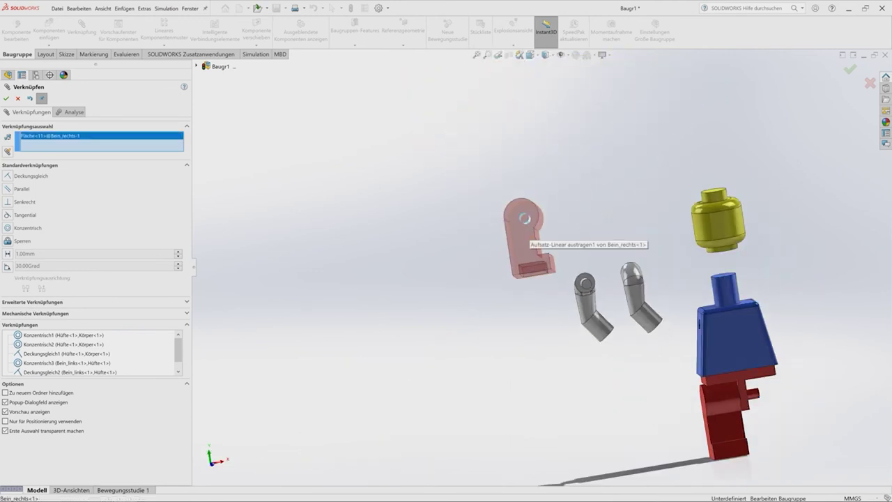
pyautogui.scroll(-4, 840, 403)
pyautogui.click(689, 359)
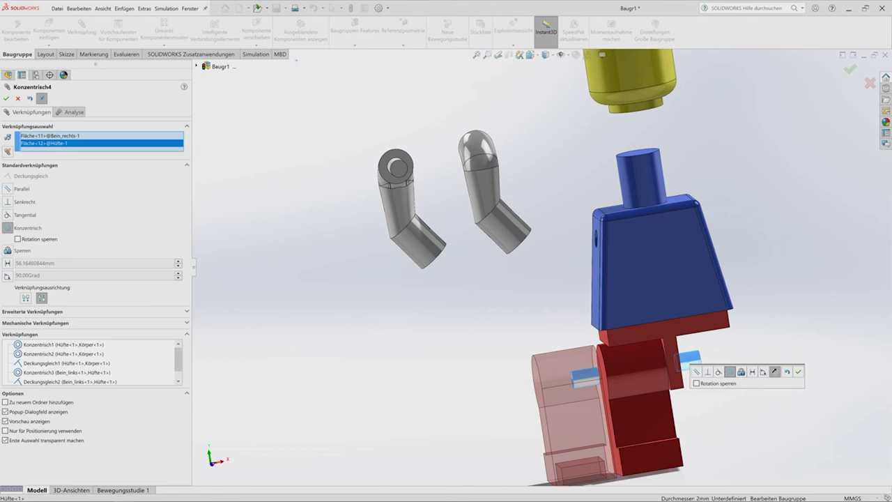
pyautogui.press('Return')
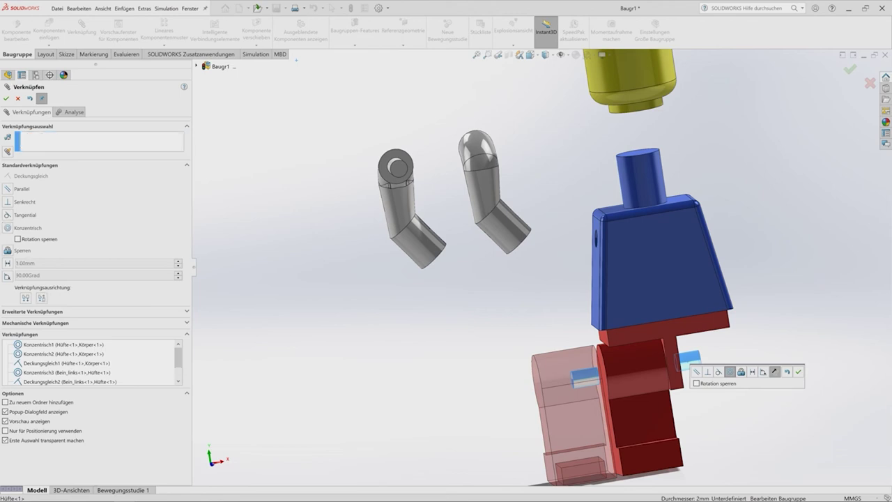
# Slide the right leg outward along the hip pin and finish mating.
pyautogui.moveTo(754, 287)
pyautogui.mouseDown()
pyautogui.moveTo(746, 299)
pyautogui.moveTo(827, 328)
pyautogui.moveTo(867, 328)
pyautogui.moveTo(780, 298)
pyautogui.moveTo(822, 286)
pyautogui.moveTo(757, 317)
pyautogui.mouseUp()
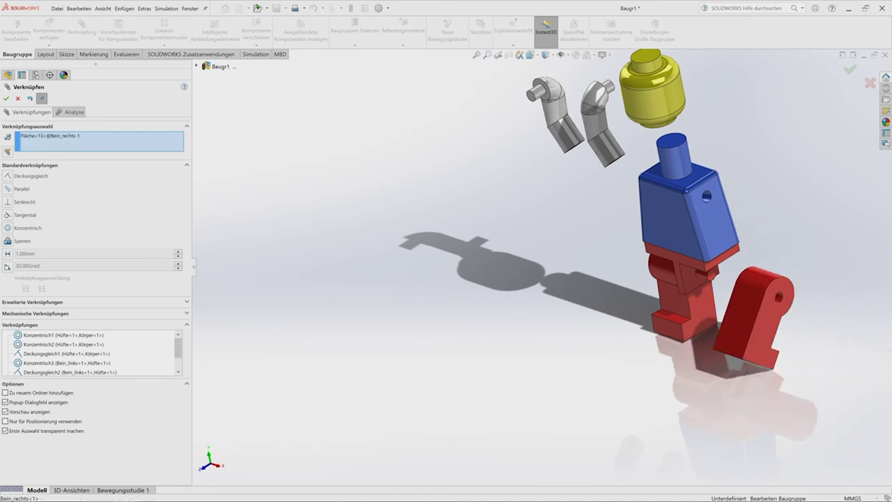
pyautogui.click(752, 306)
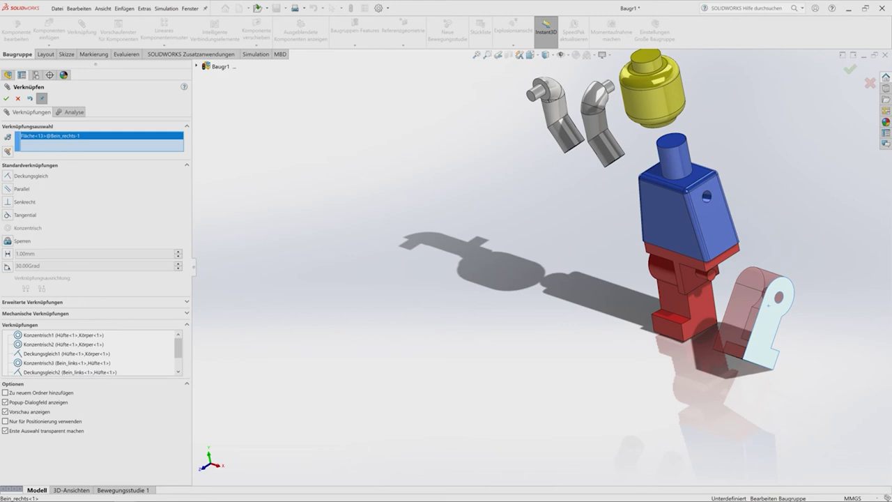
pyautogui.press('Escape')
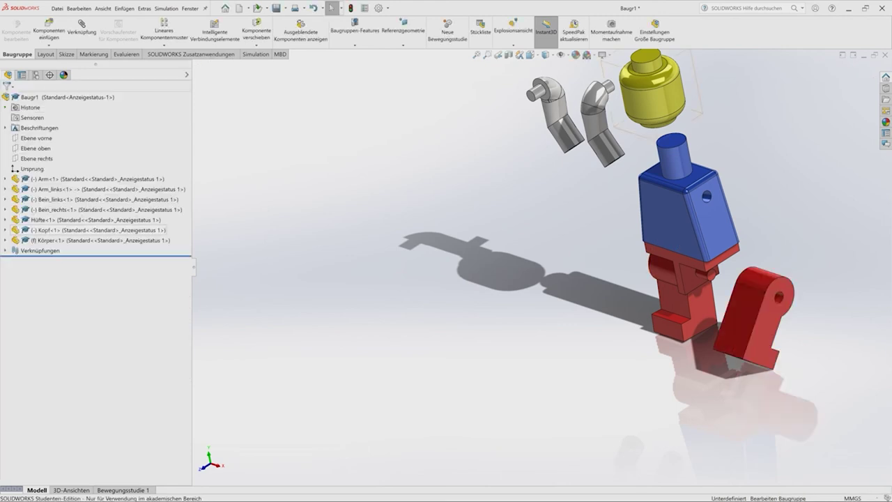
# Edit Bein_rechts's Konzentrisch4 mate and flip its alignment on the hip axis.
pyautogui.click(105, 209)
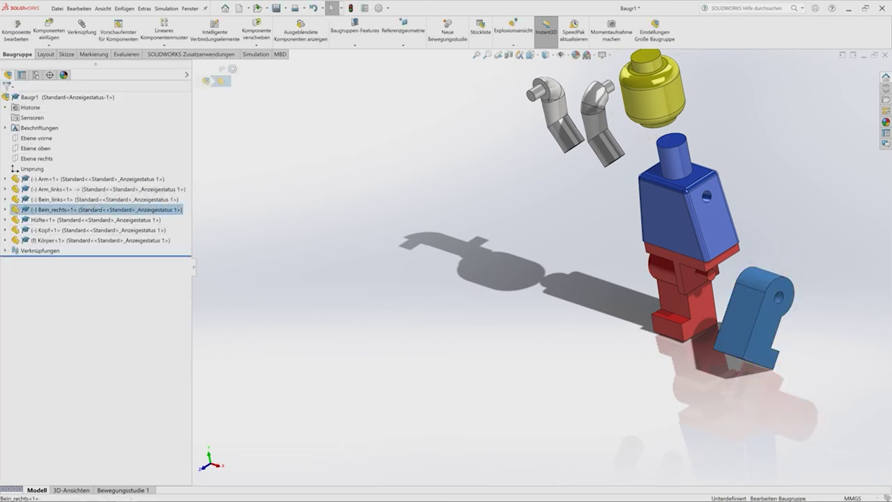
pyautogui.press('Right')
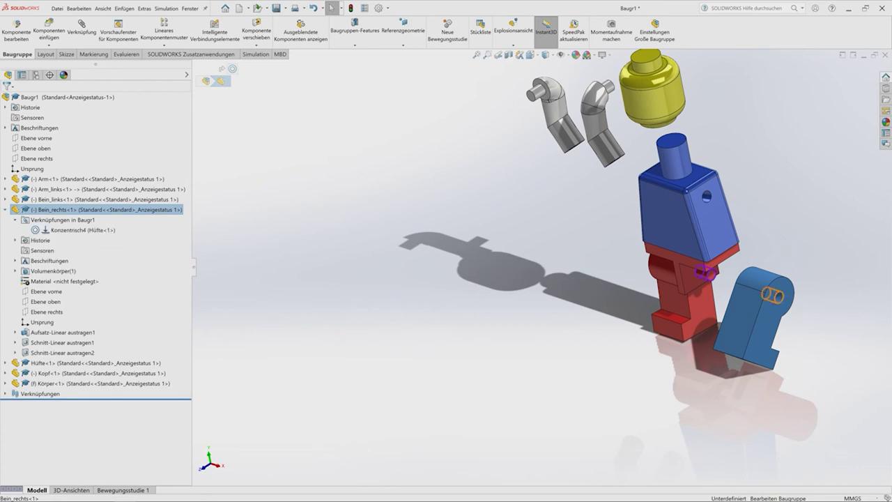
pyautogui.click(82, 230)
pyautogui.rightClick(82, 230)
pyautogui.press('Escape')
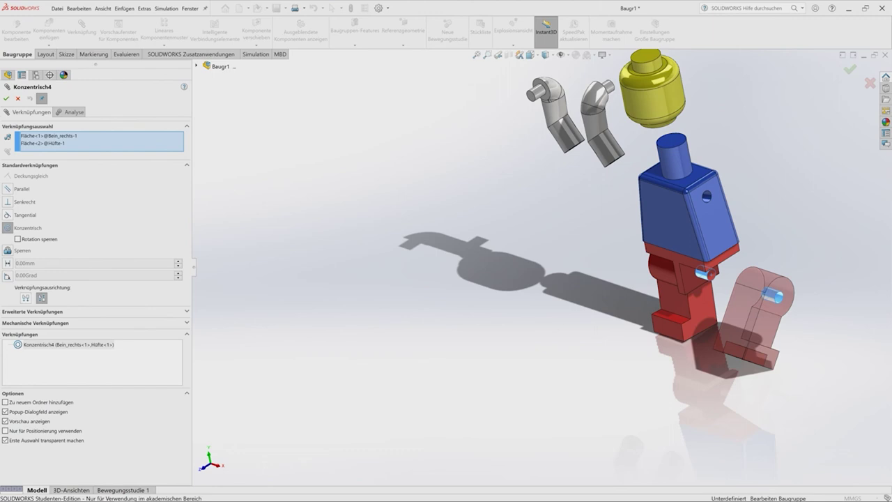
pyautogui.click(41, 297)
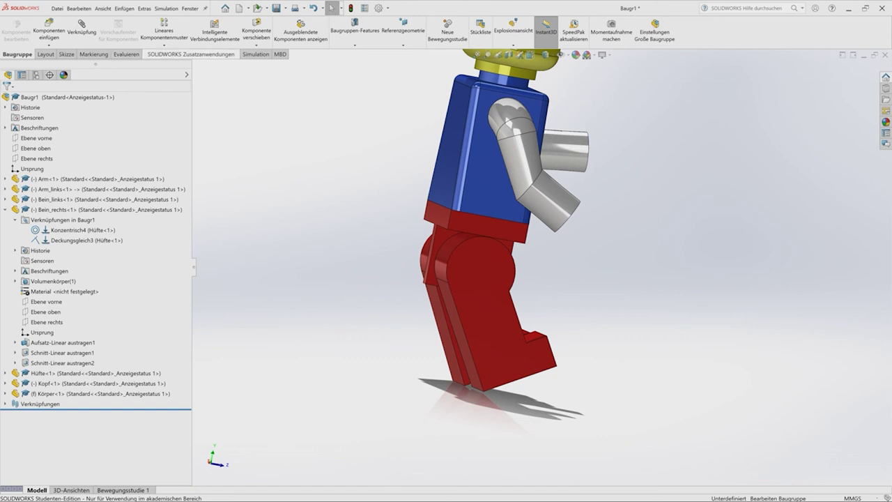
# Run Interferenzprüfung on the assembly, finding one 22.15 mm³ overlap between Kopf and Körper.
pyautogui.click(256, 54)
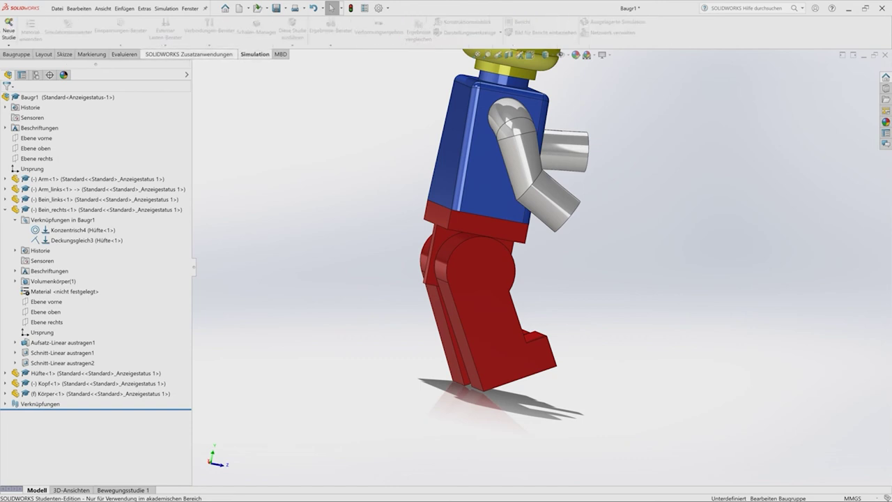
pyautogui.click(188, 53)
pyautogui.click(124, 54)
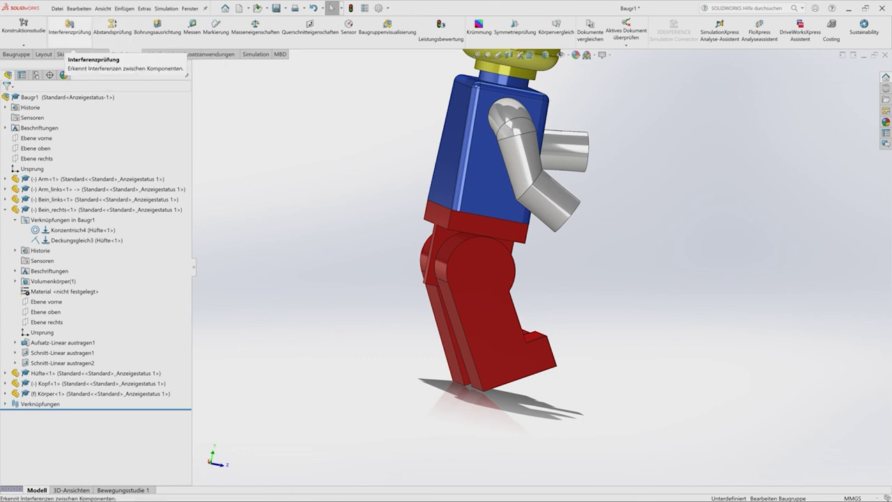
pyautogui.click(70, 28)
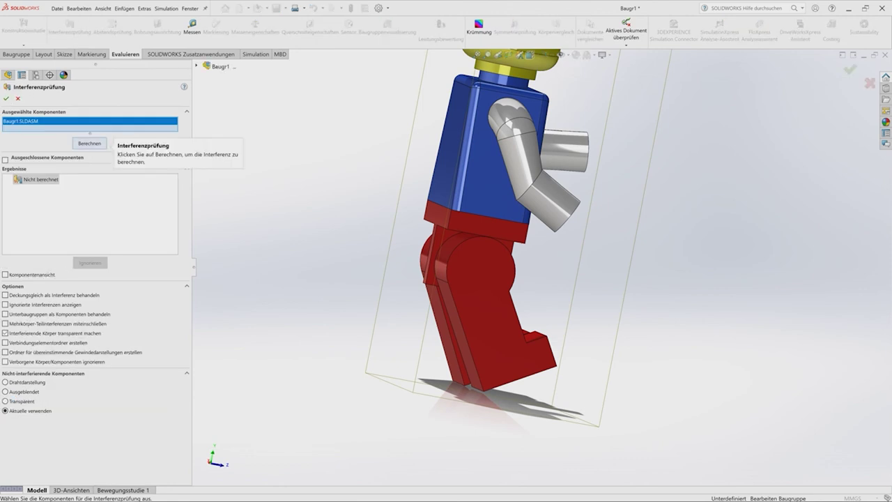
pyautogui.click(90, 142)
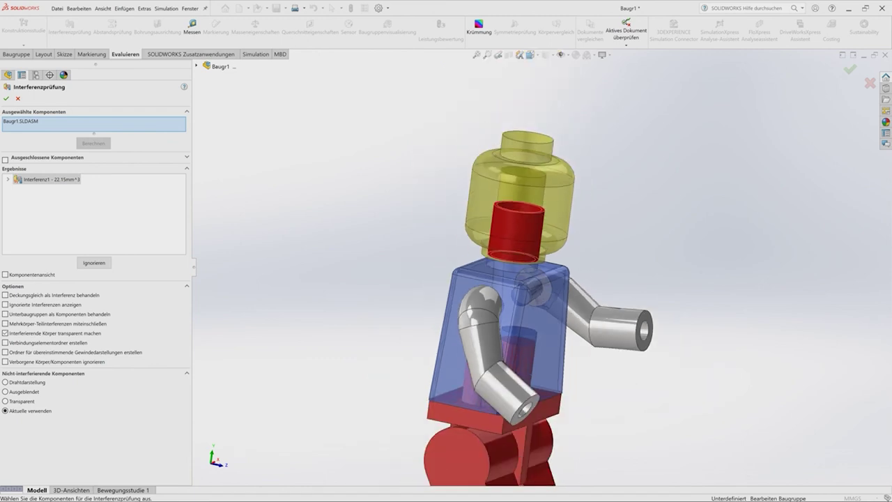
pyautogui.moveTo(530, 411); pyautogui.dragTo(439, 416, button='middle')
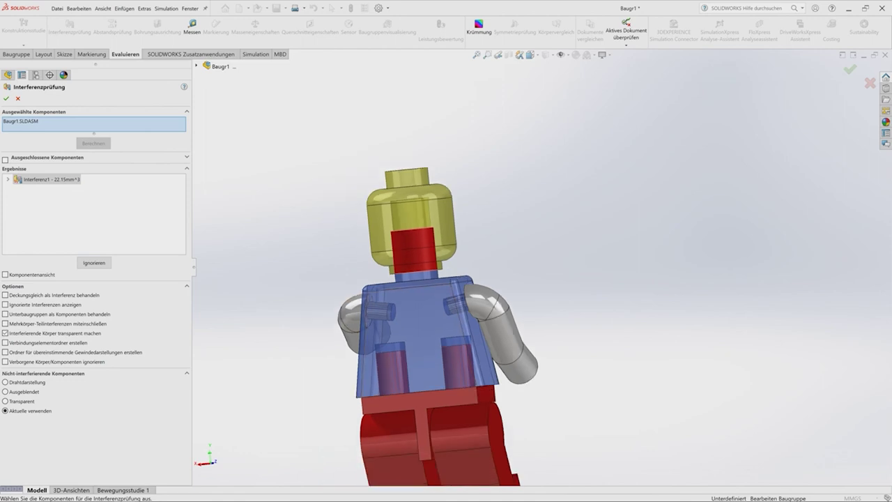
pyautogui.moveTo(439, 415); pyautogui.dragTo(488, 391, button='middle')
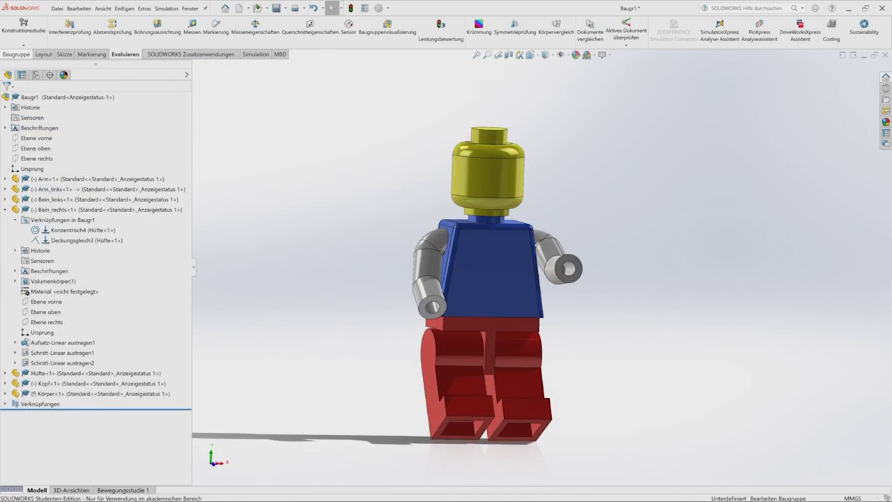
# Start Komponente verschieben in Freies Ziehen mode with Kollisionsprüfung enabled.
pyautogui.click(16, 54)
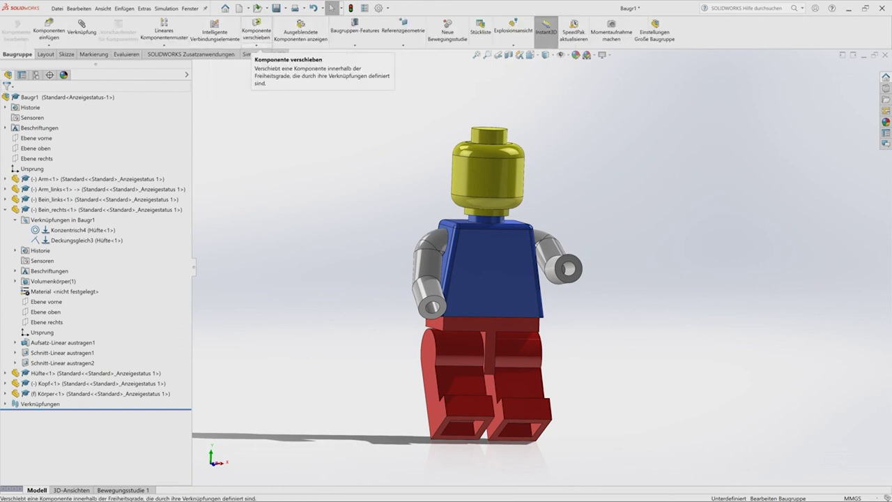
pyautogui.click(256, 45)
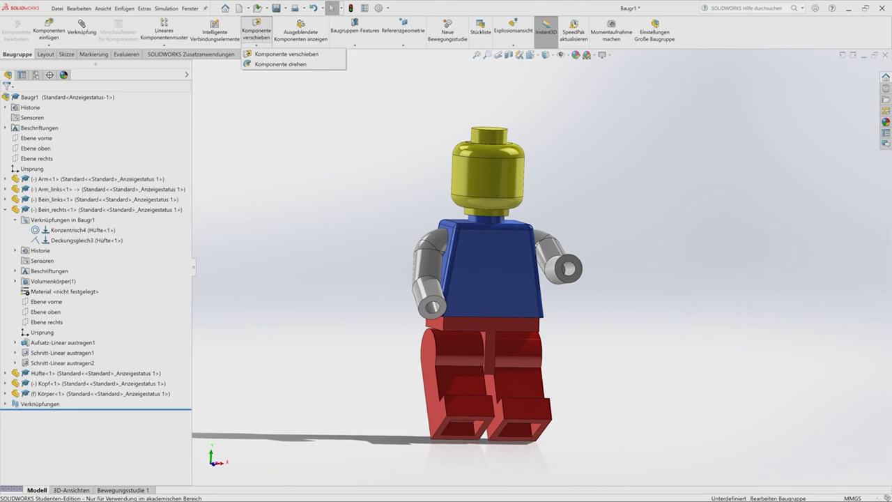
pyautogui.press('Escape')
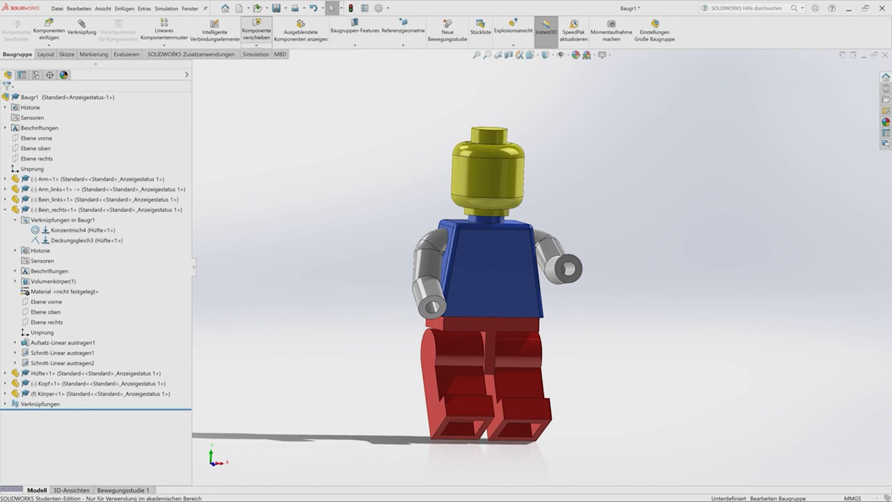
pyautogui.click(257, 32)
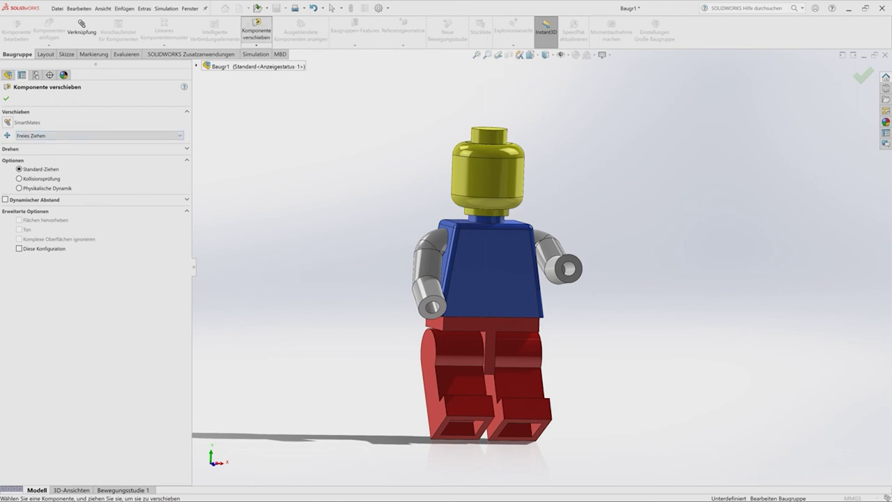
pyautogui.click(100, 135)
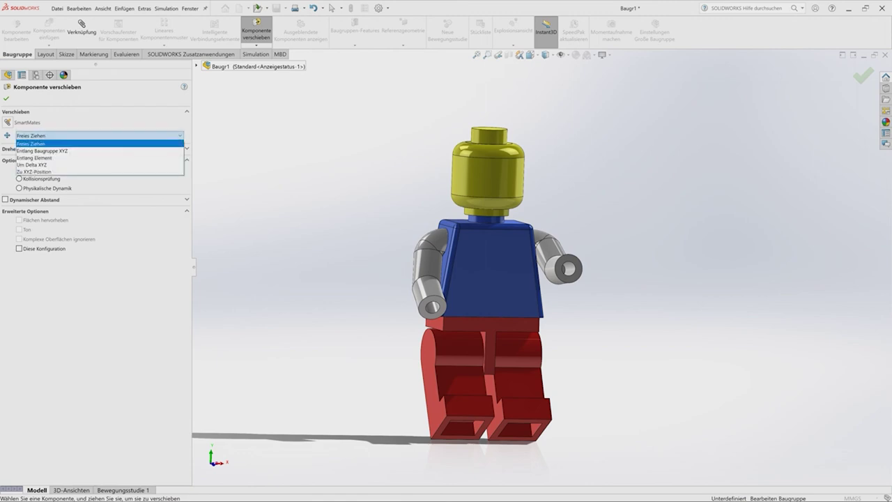
pyautogui.press('Escape')
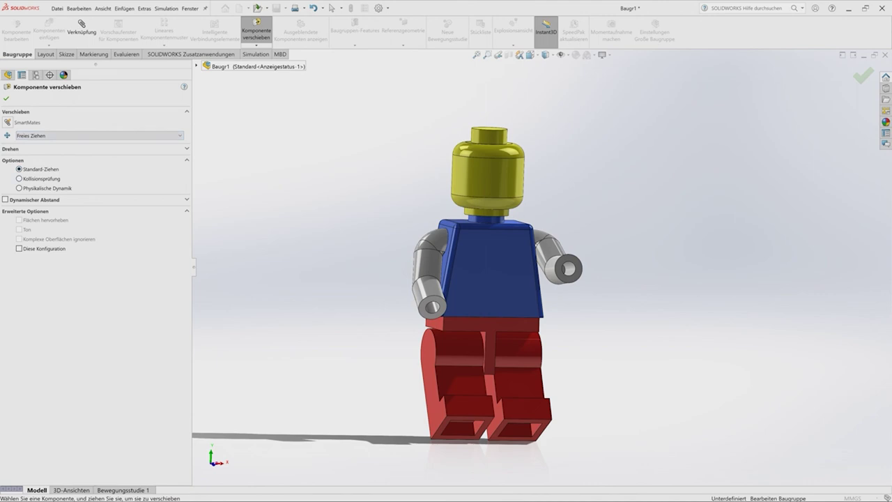
pyautogui.click(20, 178)
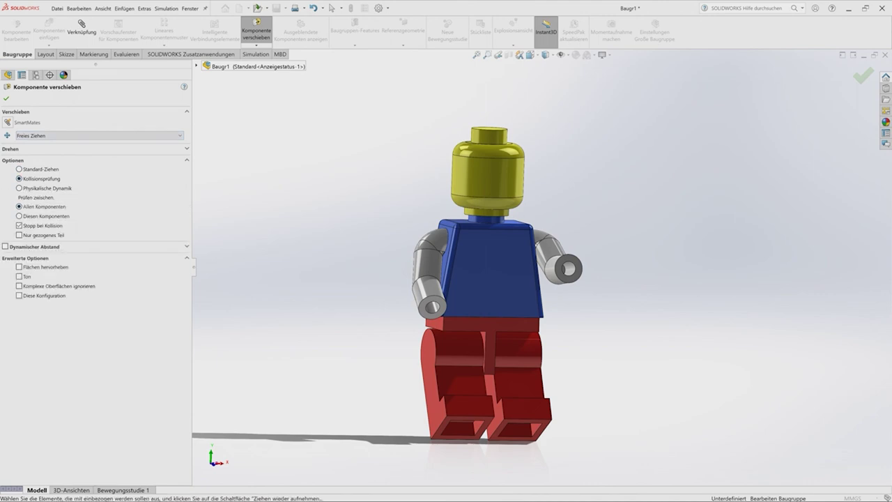
pyautogui.press('Left')
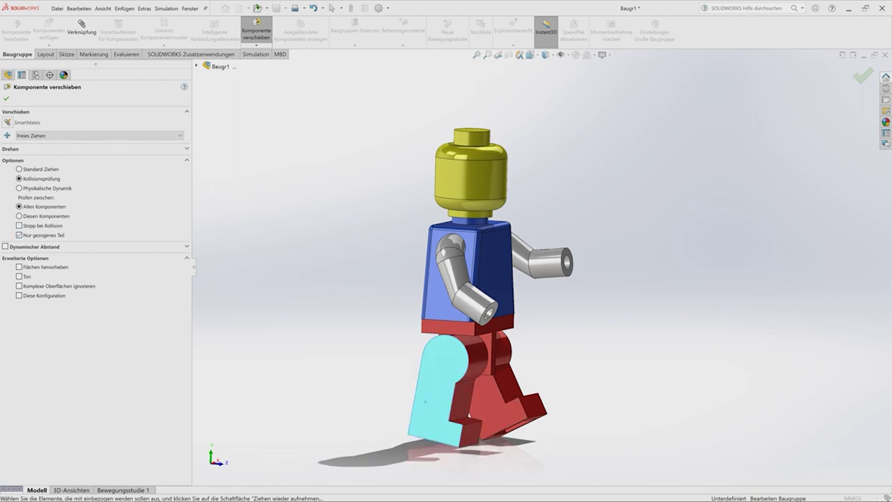
# Limit collision checks to Bein_links-1, Bein_rechts-1 and Hüfte-1 with Stopp bei Kollision.
pyautogui.click(19, 216)
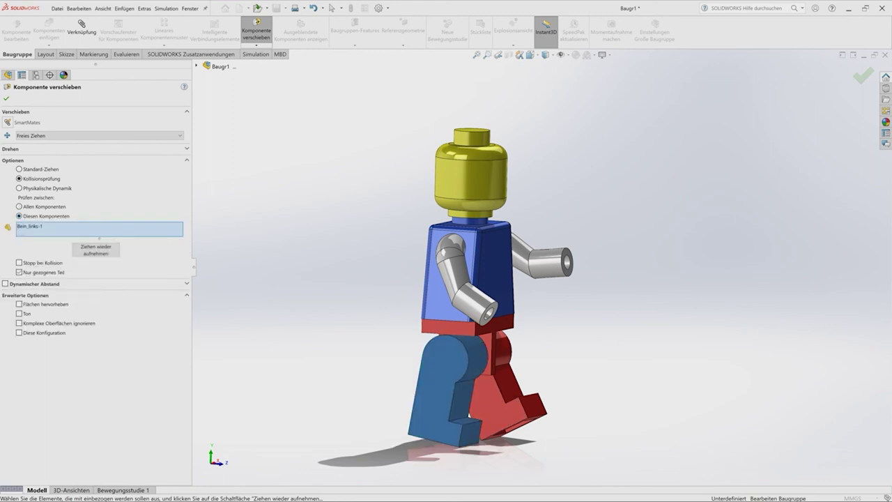
pyautogui.click(488, 326)
pyautogui.click(519, 401)
pyautogui.click(96, 264)
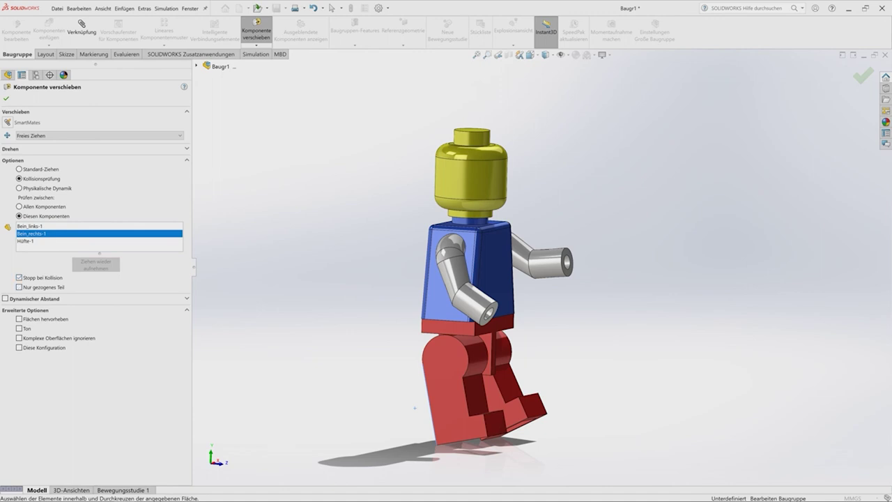
# Swing the right leg forward and up into a raised pose.
pyautogui.moveTo(414, 408); pyautogui.dragTo(469, 422)
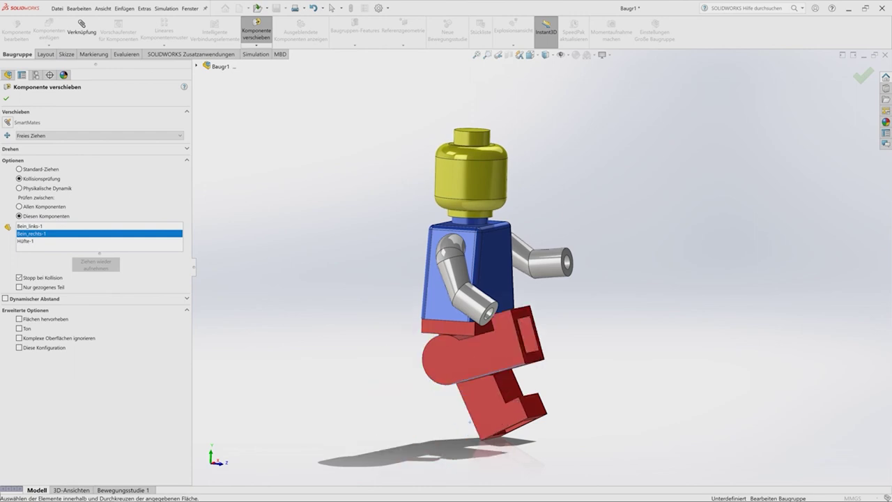
pyautogui.moveTo(470, 422); pyautogui.dragTo(413, 433)
pyautogui.moveTo(418, 279); pyautogui.dragTo(502, 278, button='middle')
pyautogui.moveTo(488, 391)
pyautogui.mouseDown()
pyautogui.moveTo(529, 425)
pyautogui.moveTo(521, 397)
pyautogui.mouseUp()
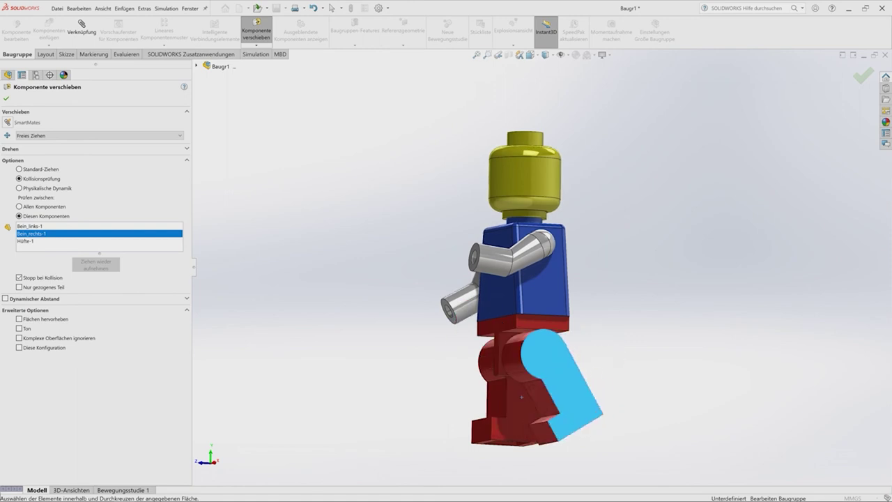
pyautogui.moveTo(522, 397); pyautogui.dragTo(550, 406, button='middle')
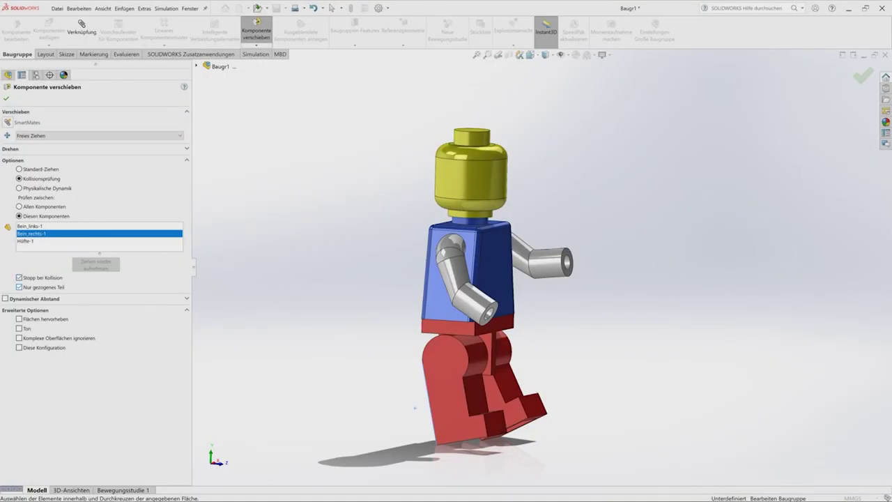
pyautogui.moveTo(414, 408)
pyautogui.mouseDown()
pyautogui.moveTo(471, 422)
pyautogui.moveTo(516, 390)
pyautogui.moveTo(469, 421)
pyautogui.mouseUp()
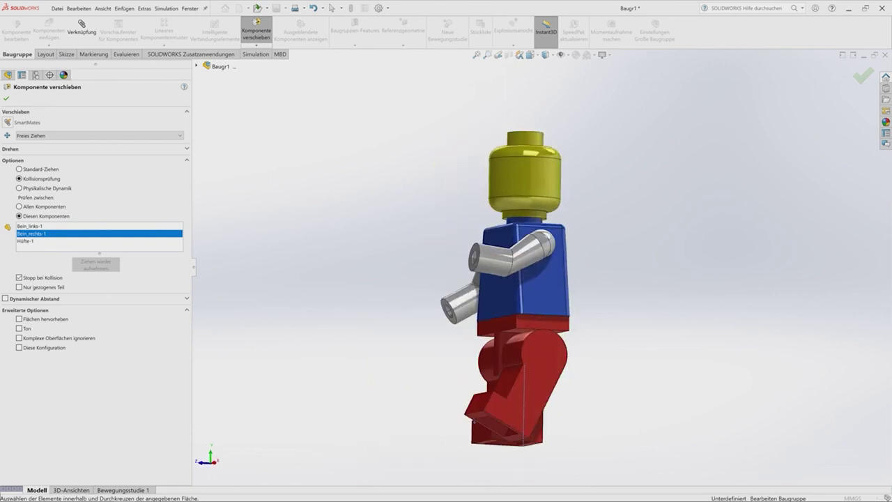
pyautogui.moveTo(471, 422); pyautogui.dragTo(522, 397)
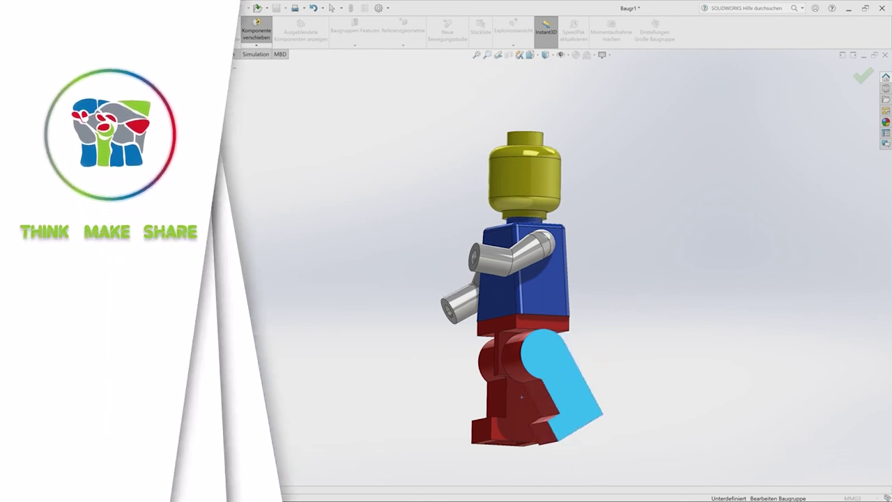
pyautogui.moveTo(521, 398); pyautogui.dragTo(551, 406, button='middle')
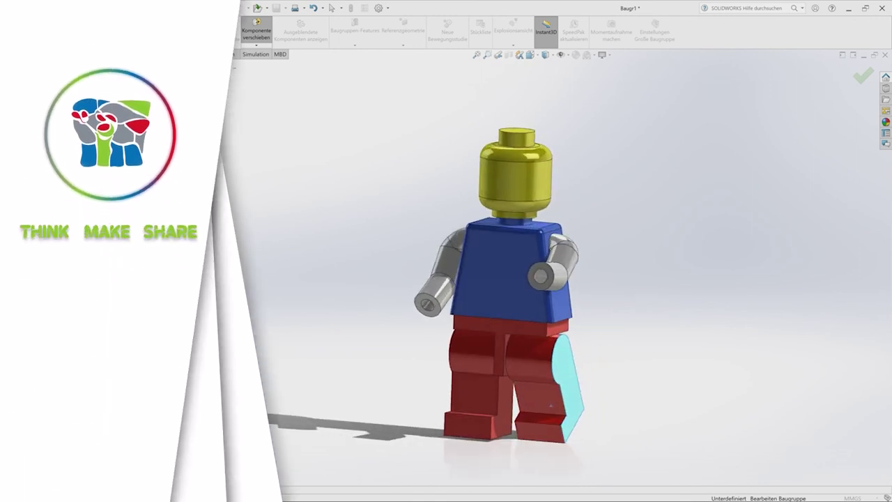